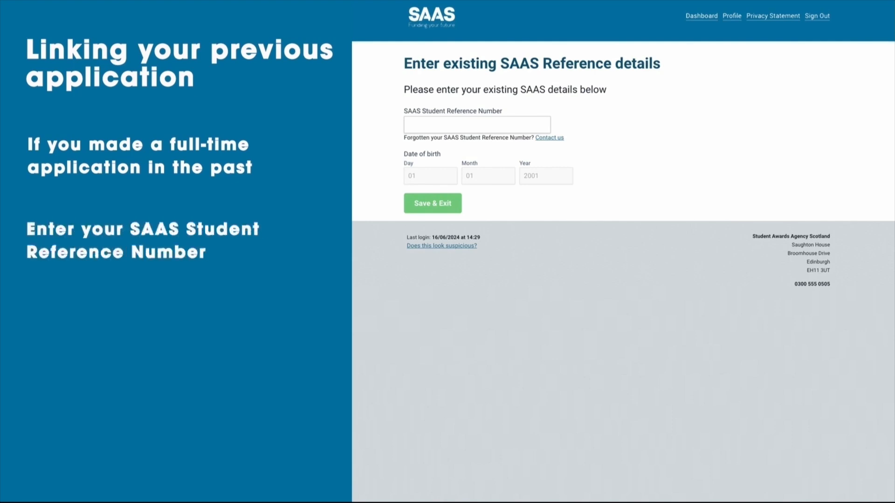
Enter the existing SAAS student reference number and save it, and fill in the Part Time Learner ID
type("XXXXXXXXXX")
left_click(430, 206)
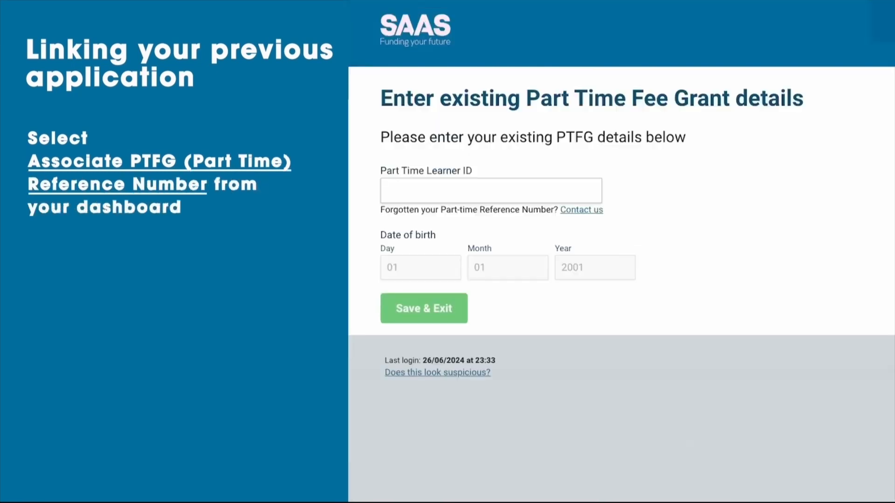
type("XXXXXXXXXX")
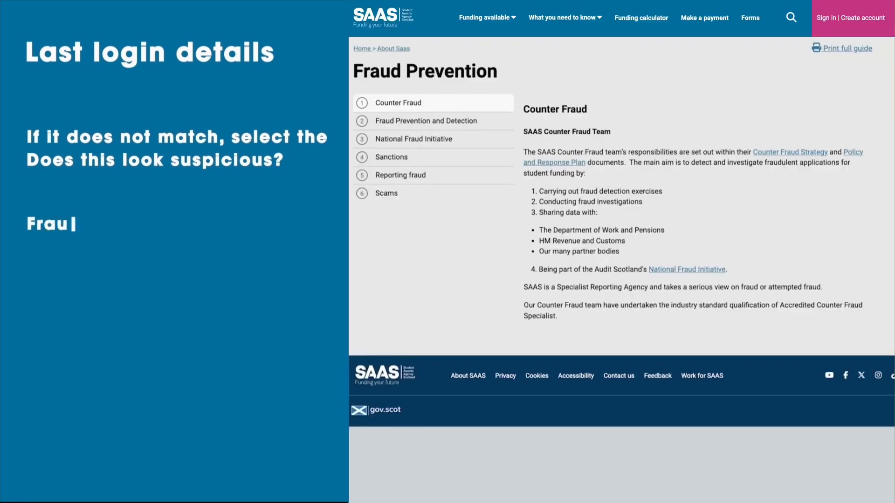
Look through the Fraud Prevention guide's sections from Fraud Prevention and Detection to Scams
left_click(426, 121)
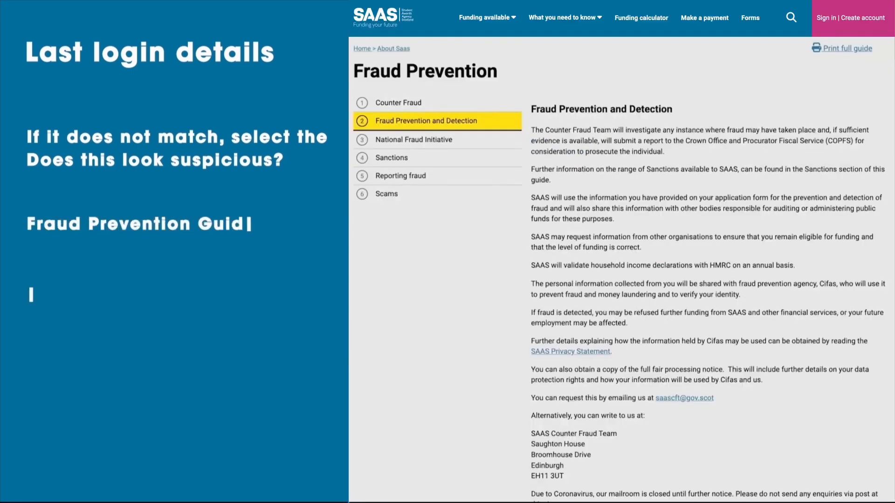
left_click(414, 140)
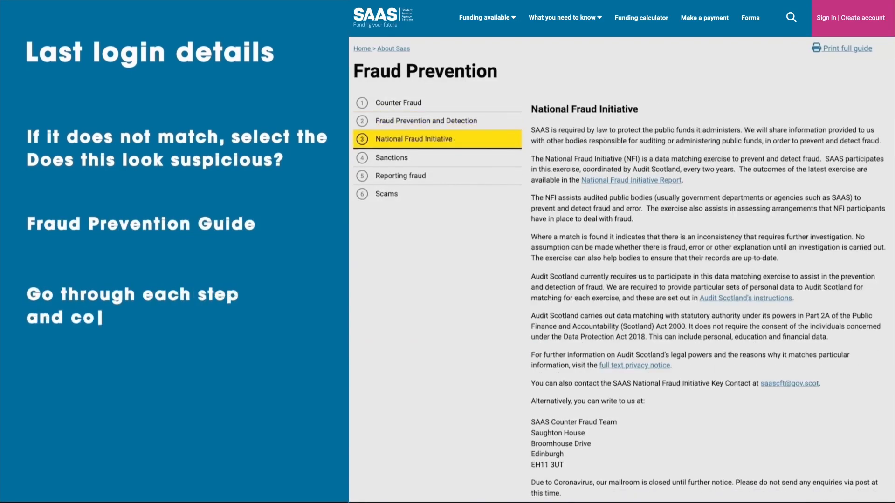
left_click(392, 157)
left_click(401, 175)
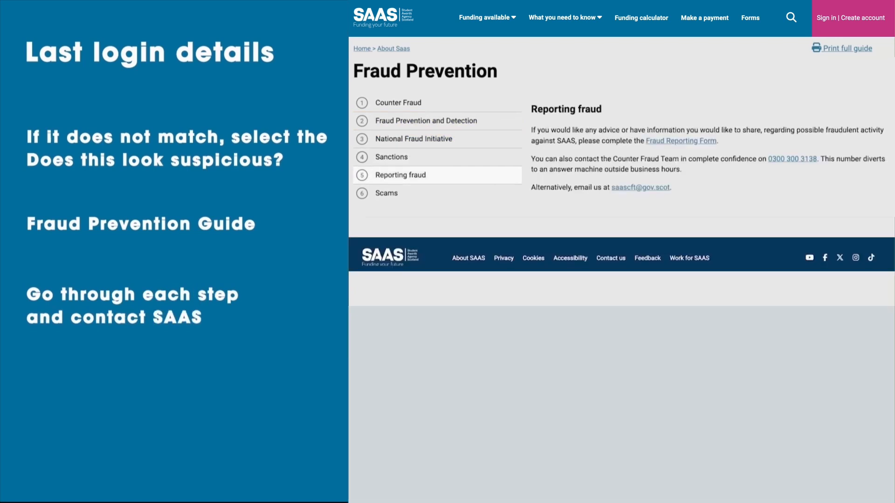
left_click(386, 193)
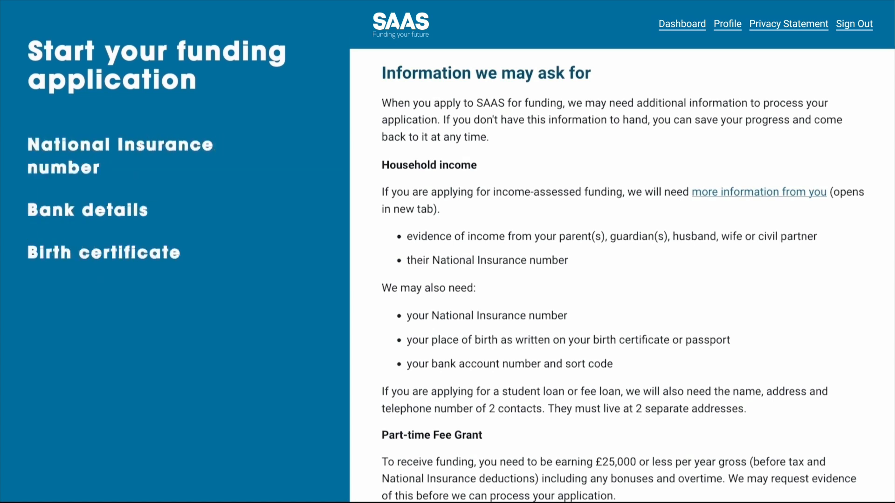
Review the list of information that may be asked for and continue with the funding application
left_click_drag(849, 360, 841, 230)
left_click_drag(858, 396, 858, 328)
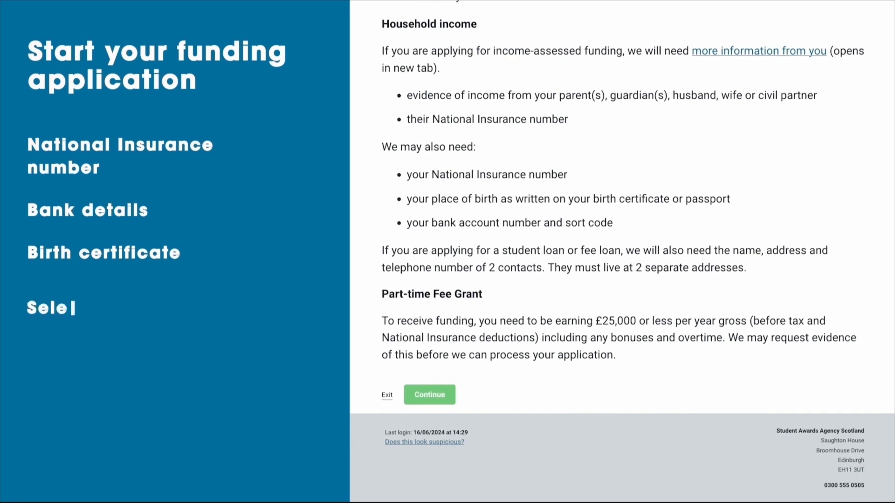
left_click(427, 396)
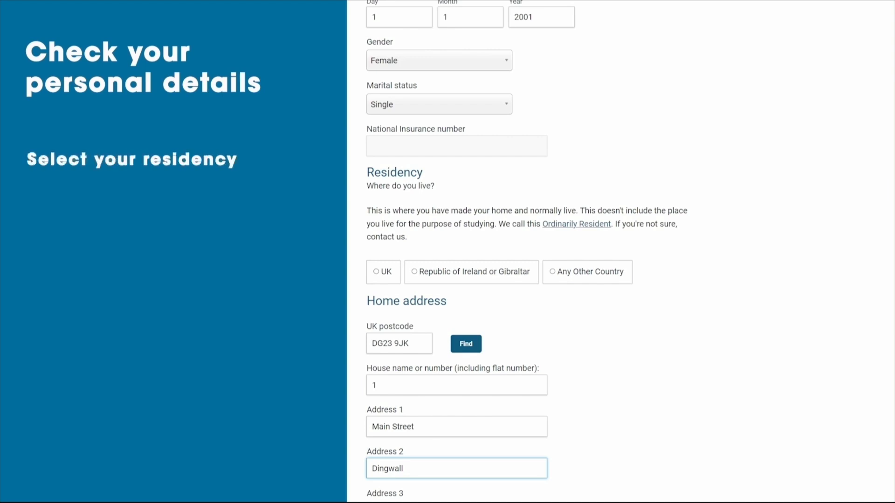
Set the residency to Any Other Country, leave the optional phone numbers blank and save the personal details
left_click(378, 272)
left_click(415, 272)
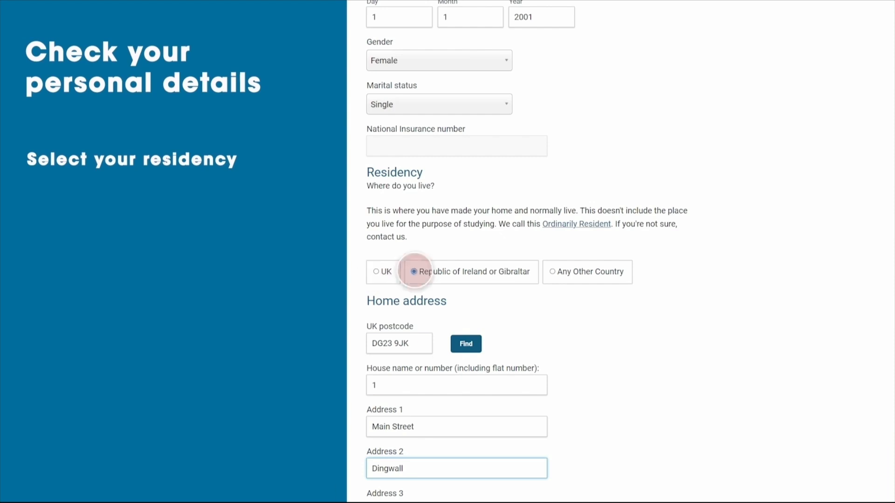
left_click(553, 272)
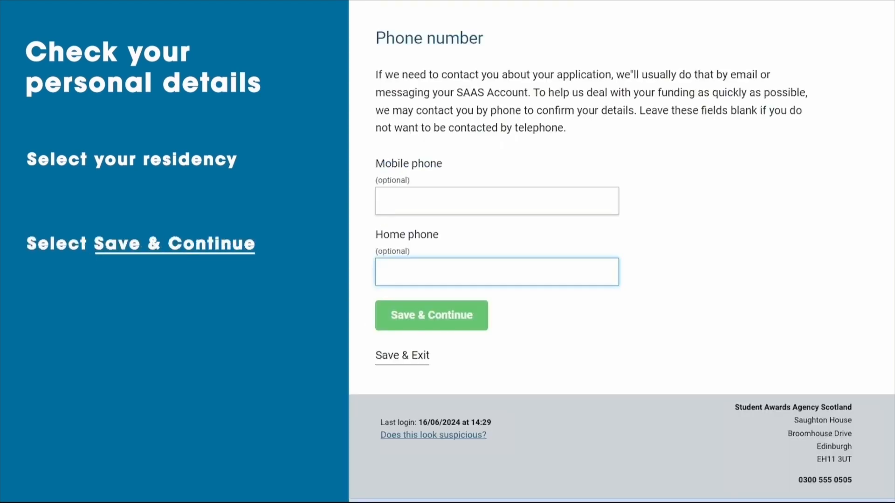
left_click(424, 316)
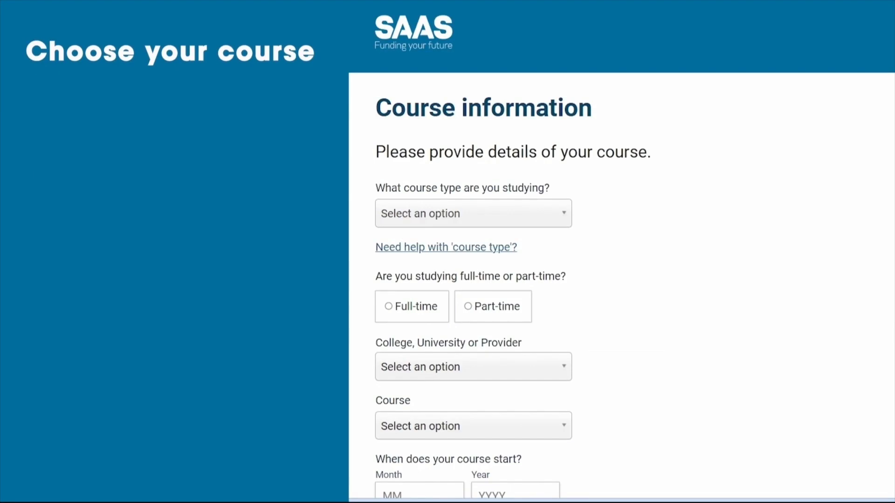
Set the course type to Postgraduate and the study mode to Full-time
left_click(474, 214)
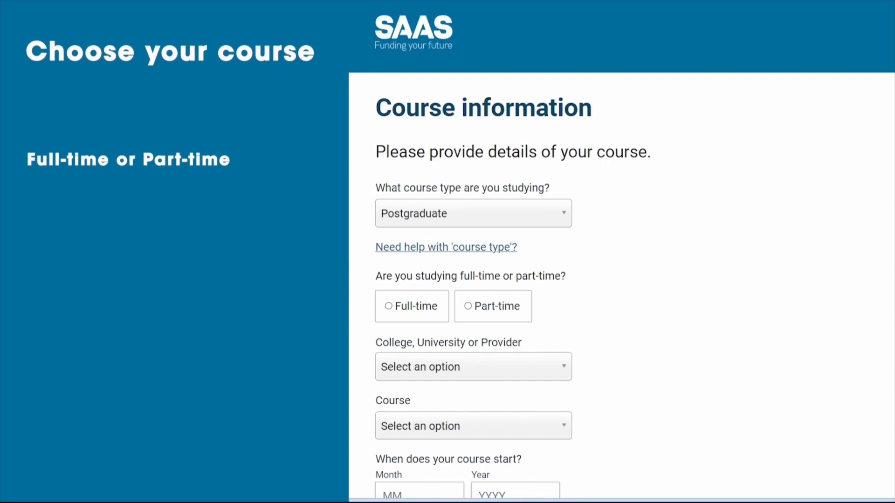
left_click(388, 306)
left_click(470, 306)
left_click(389, 306)
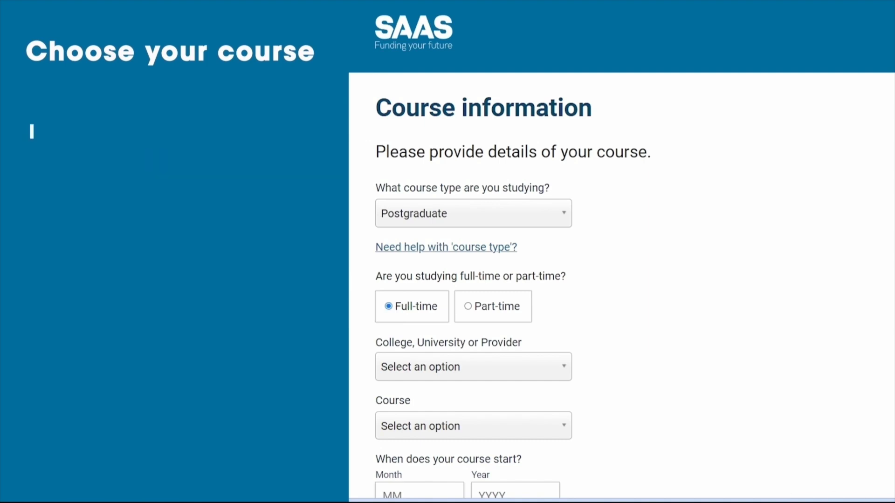
Select ABERTAY UNIVERSITY as the provider and BA ACCOUNTING & FINANCE as the course
scroll(774, 444, "down", 1)
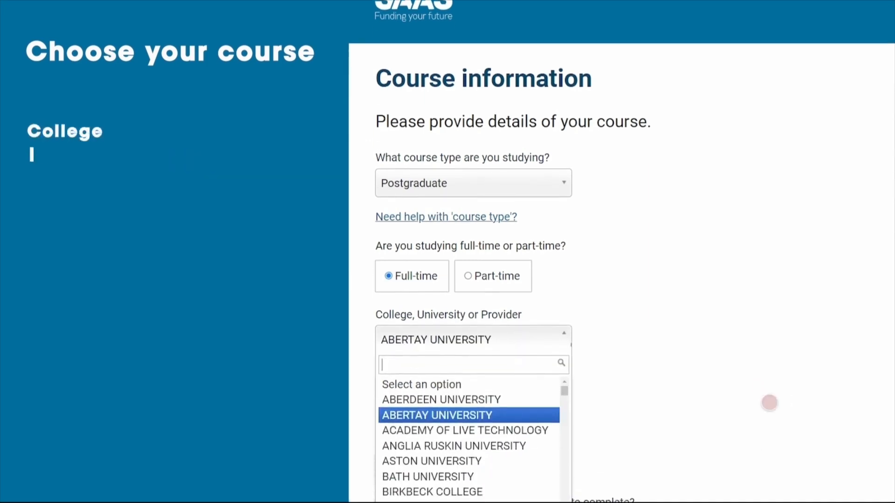
scroll(769, 404, "down", 3)
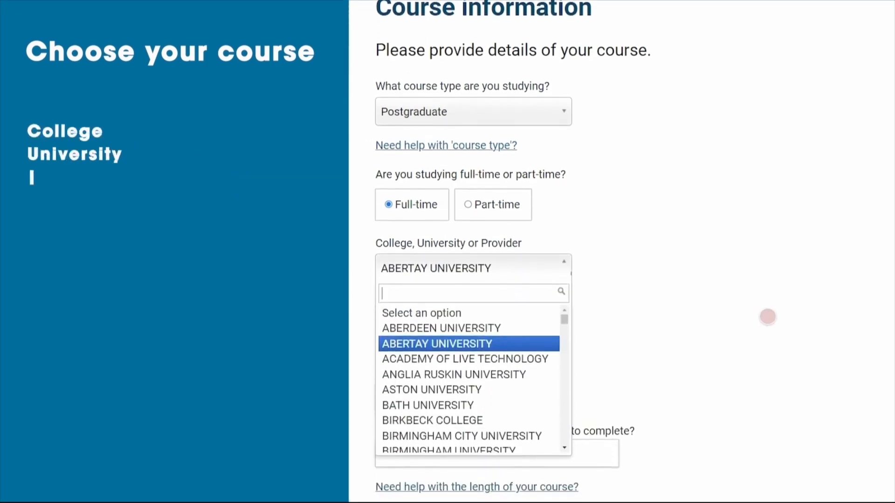
scroll(766, 235, "down", 3)
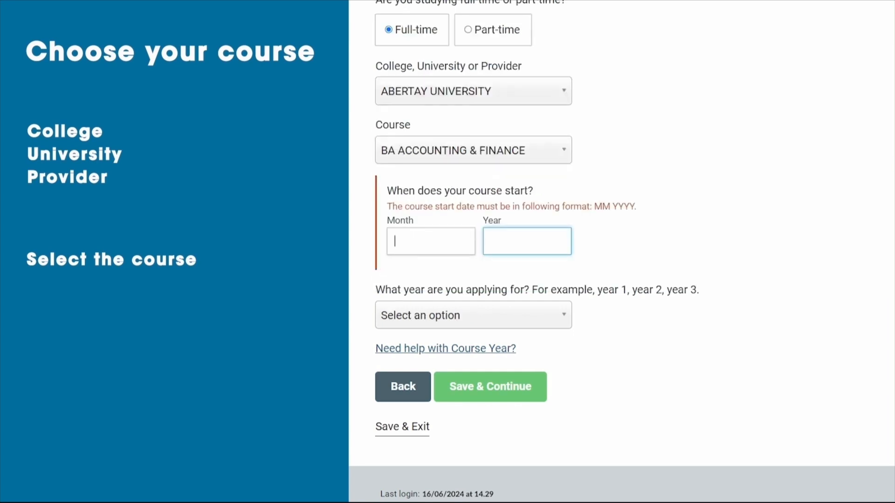
Set the course start to 09 2024 and the year applied for to 1, and save the course information
type("09")
type("2024")
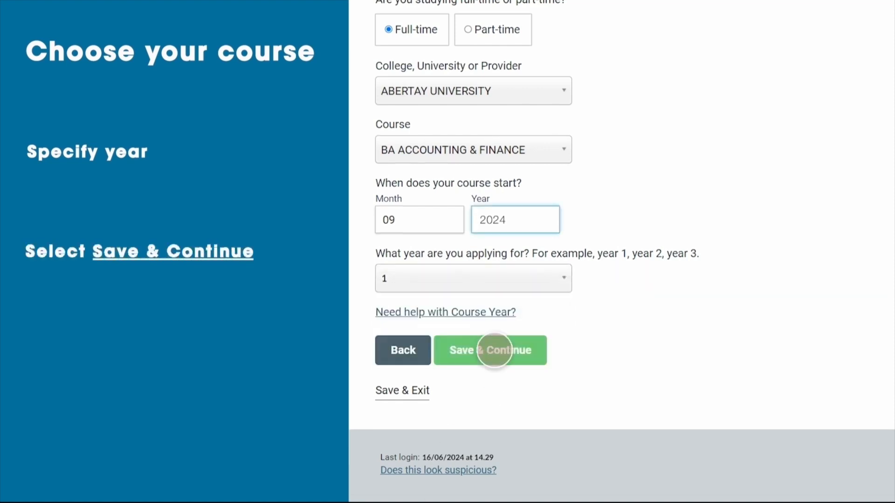
left_click(496, 350)
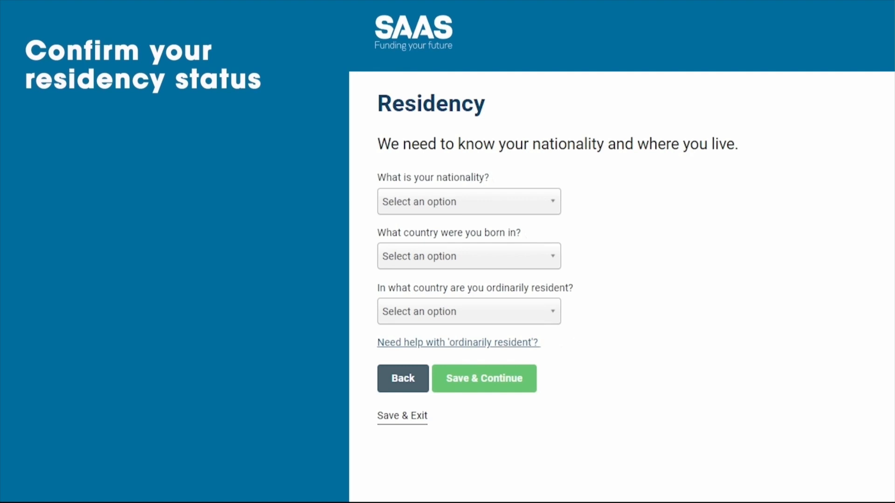
Set the nationality to BRITISH (UK) and the birthplace to UNITED KINGDOM, SCOTLAND, with Fife as the birth certificate district
left_click(553, 202)
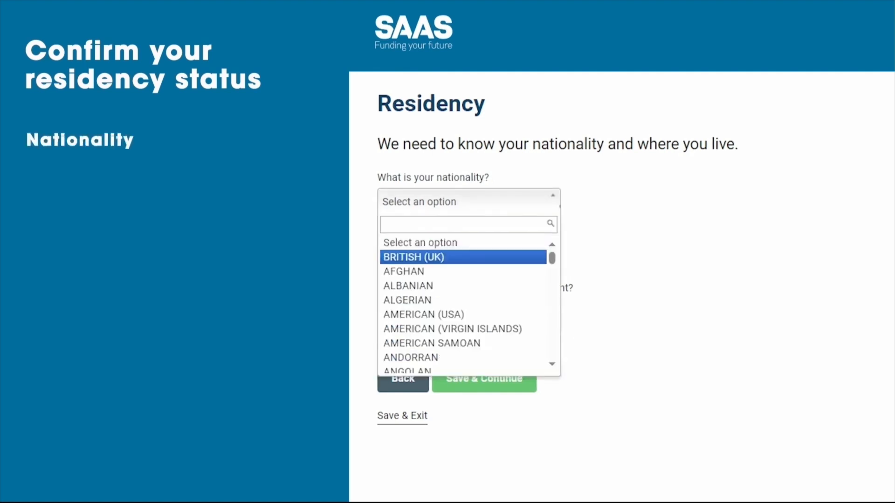
left_click(463, 258)
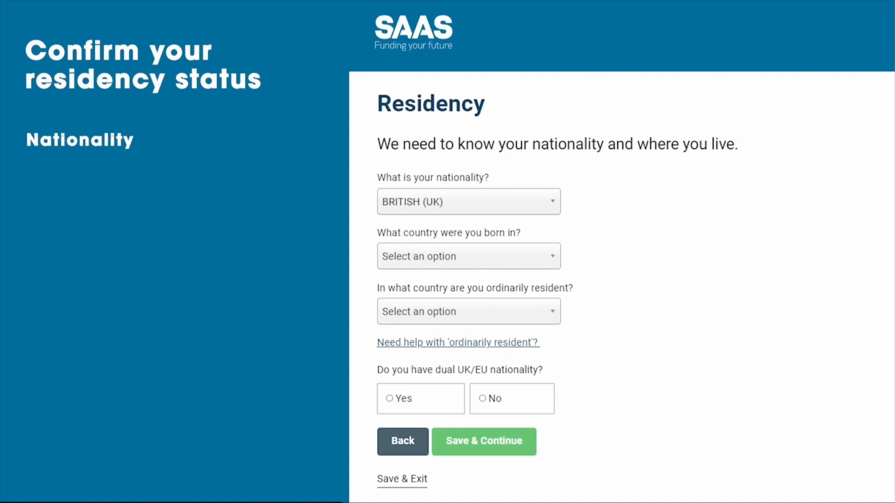
left_click(553, 256)
left_click(426, 312)
left_click(553, 312)
left_click(410, 404)
left_click(490, 364)
type("Fife")
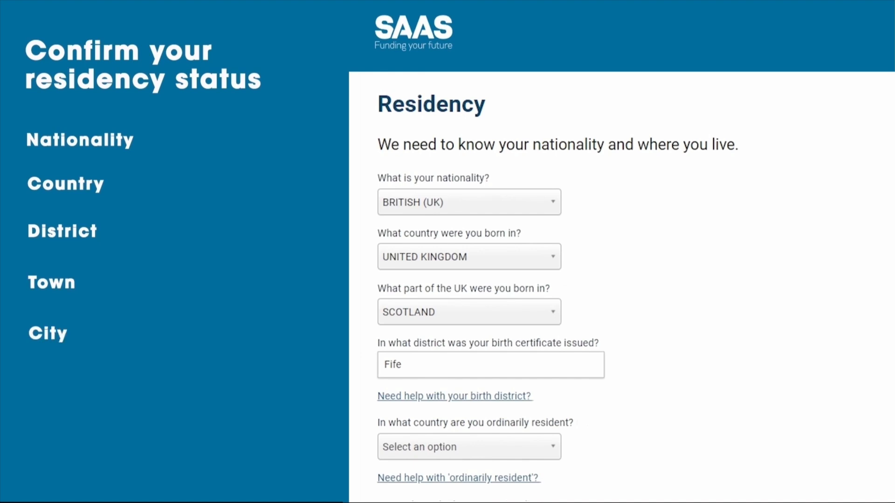
Set the country of ordinary residence to SCOTLAND, answer No to dual UK/EU nationality, and save the residency page
left_click(553, 447)
scroll(815, 348, "down", 3)
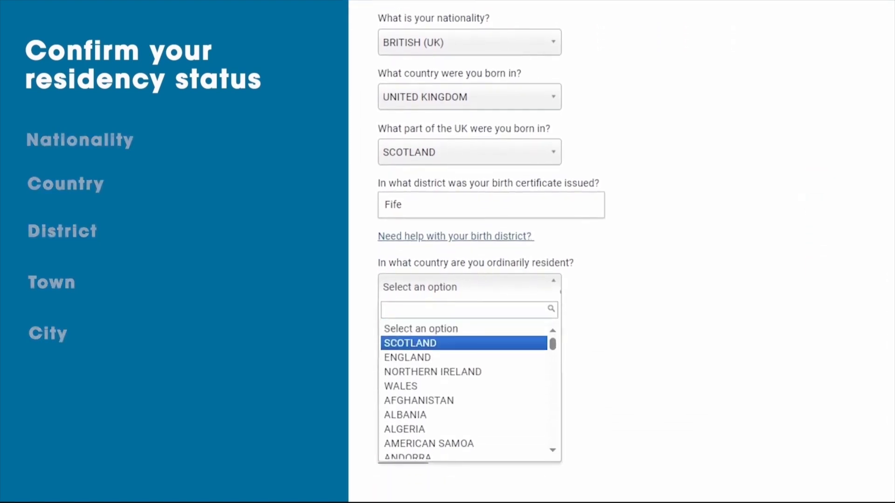
left_click(410, 344)
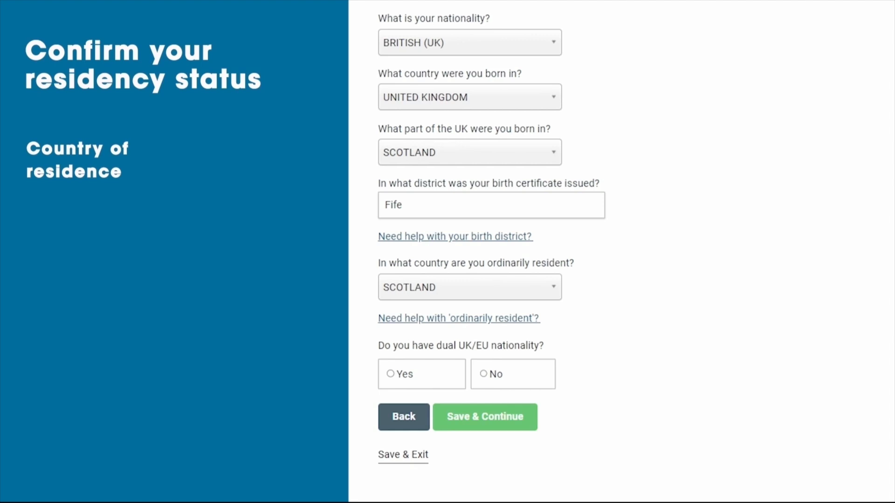
left_click(412, 319)
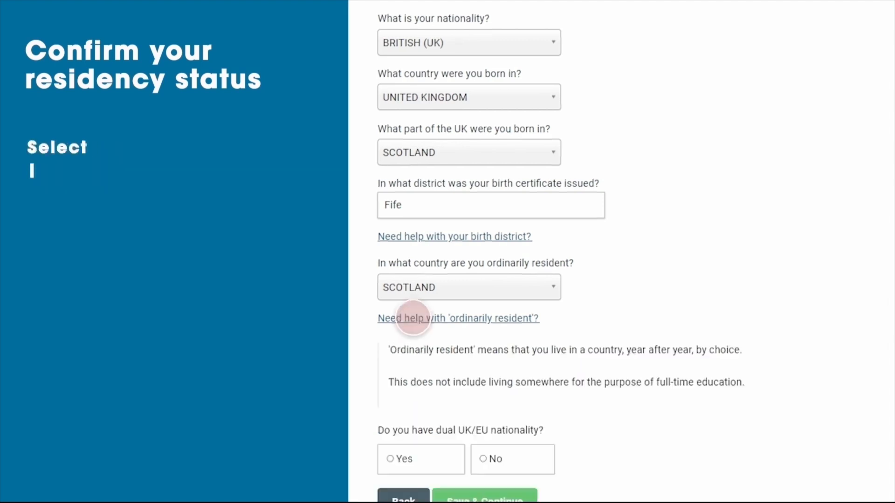
scroll(560, 251, "down", 3)
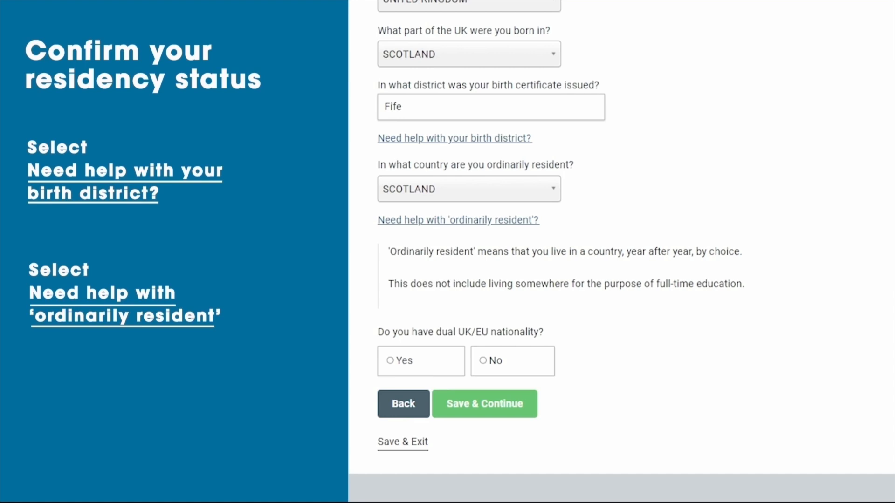
left_click(485, 361)
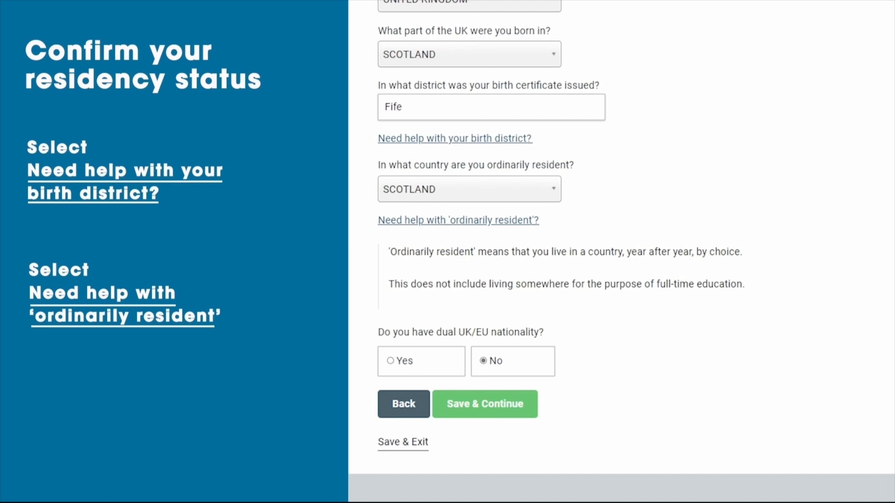
left_click(478, 404)
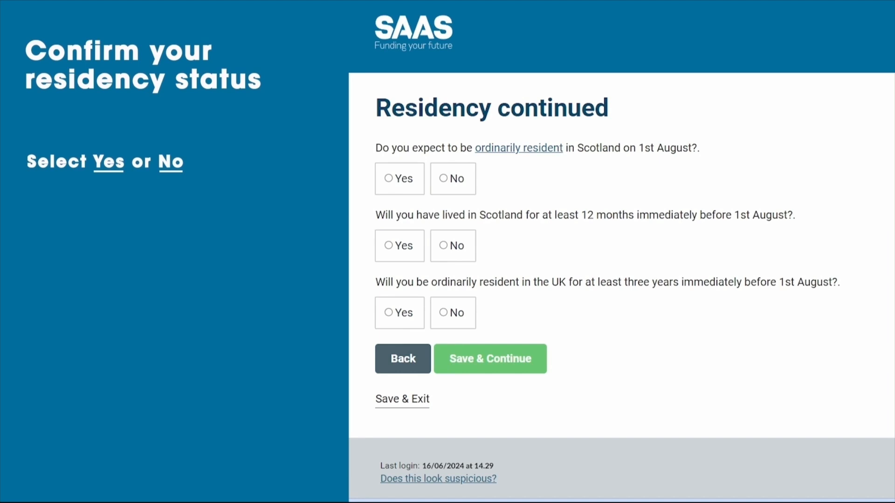
Answer Yes to all three questions about ordinary residence in Scotland and the UK before 1st August
left_click(388, 178)
left_click(388, 245)
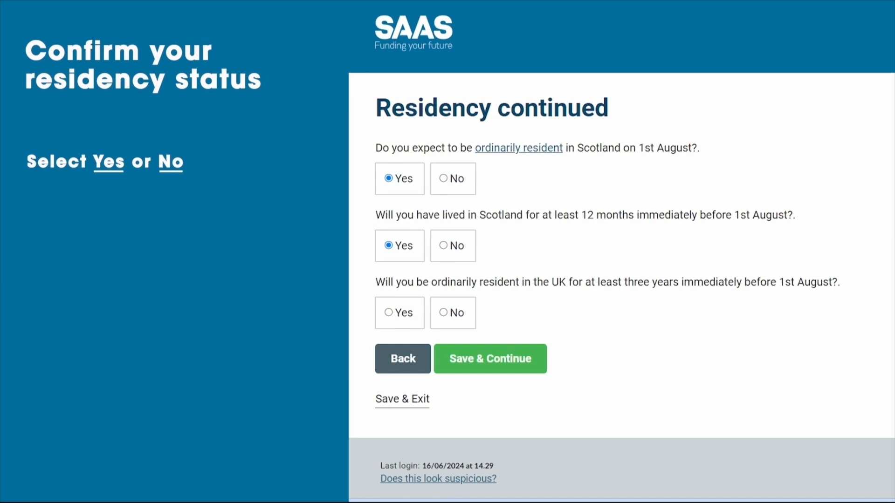
left_click(388, 312)
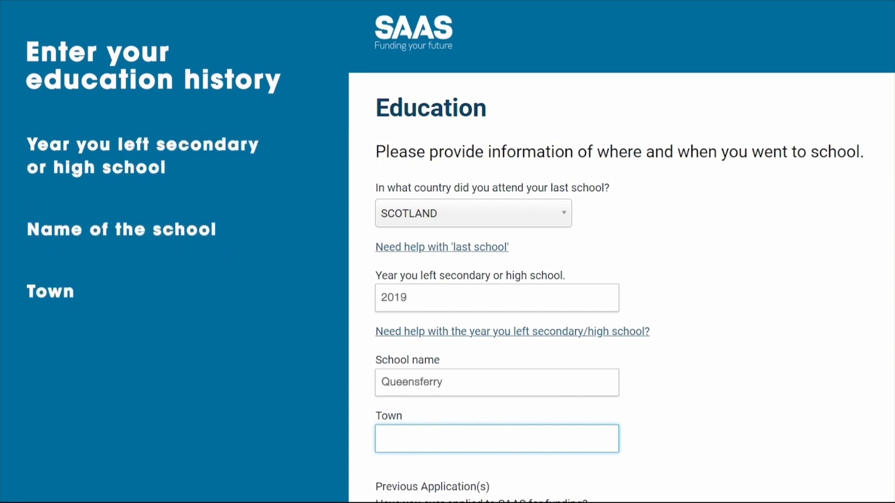
Enter South Queensferry as the school's town and answer No to having ever applied to SAAS for funding
type("South Queensferry")
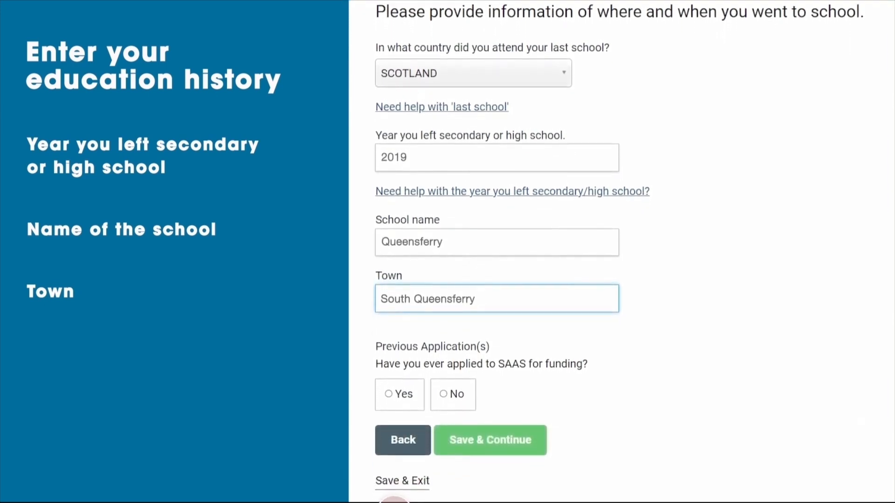
left_click(389, 372)
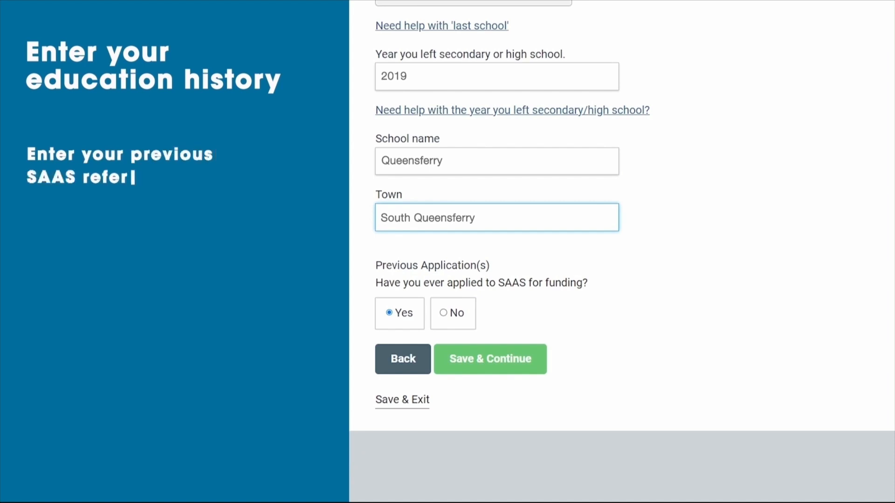
left_click(444, 313)
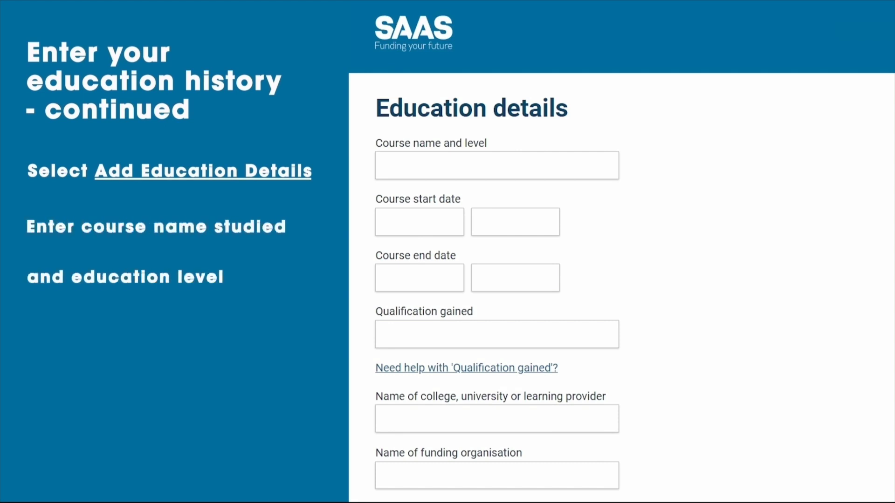
Add Computing HNC as the previous course, with start date 09 2023 and end date 06 2024
type("Computing HNC")
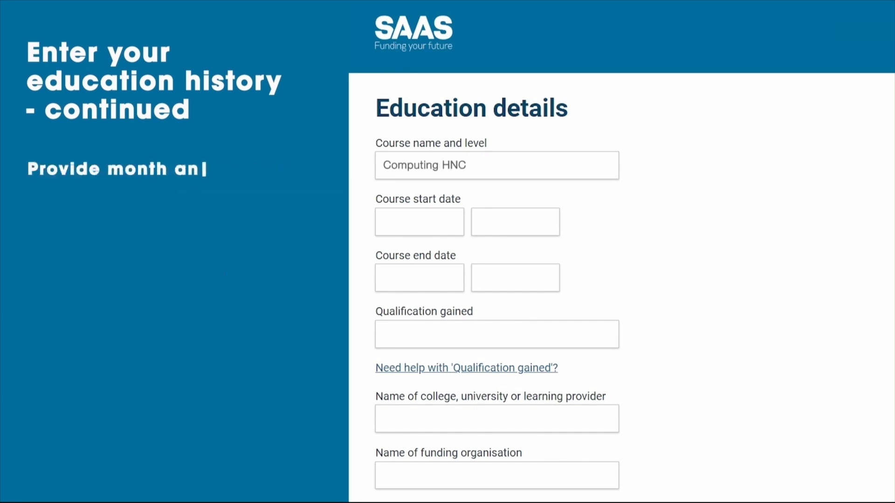
left_click(383, 222)
type("09")
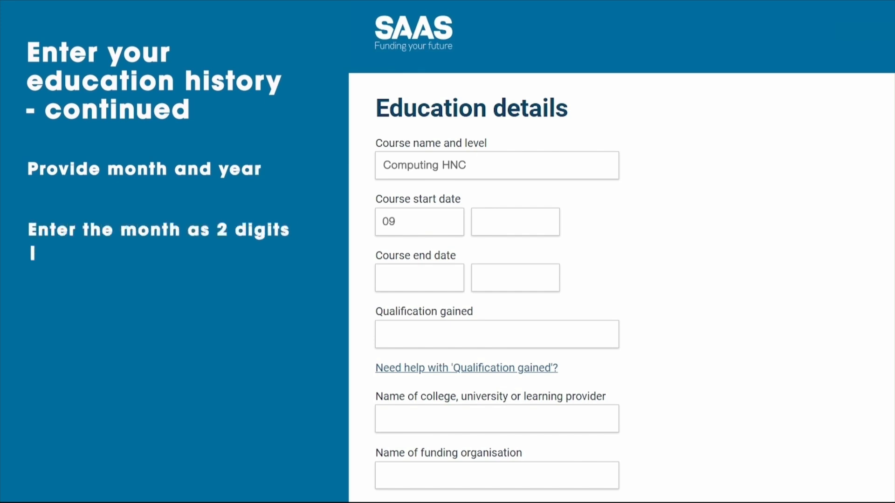
left_click(480, 221)
type("2023")
type("06")
left_click(481, 279)
type("2024")
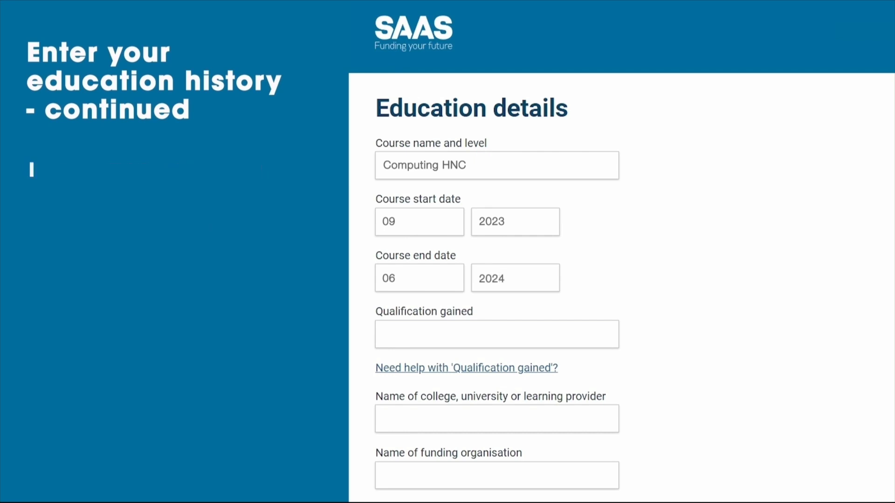
Enter HNC as the qualification gained for the Computing HNC course
type("HNC")
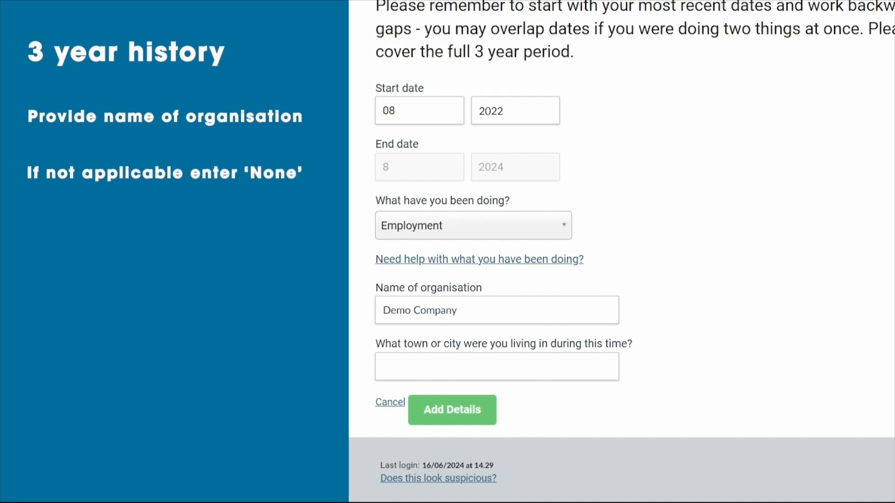
Enter Glasgow as the town lived in during the Demo Company employment, add the entry, and save the 3 year history
left_click(497, 367)
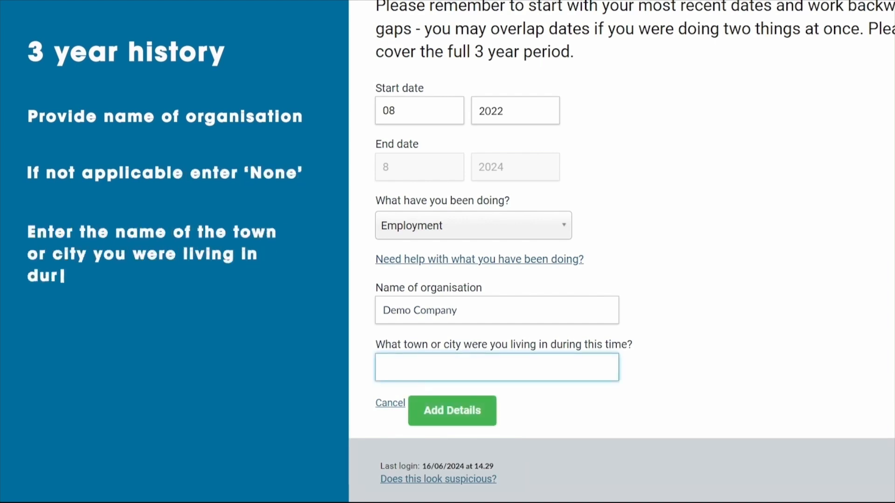
type("Glasgow")
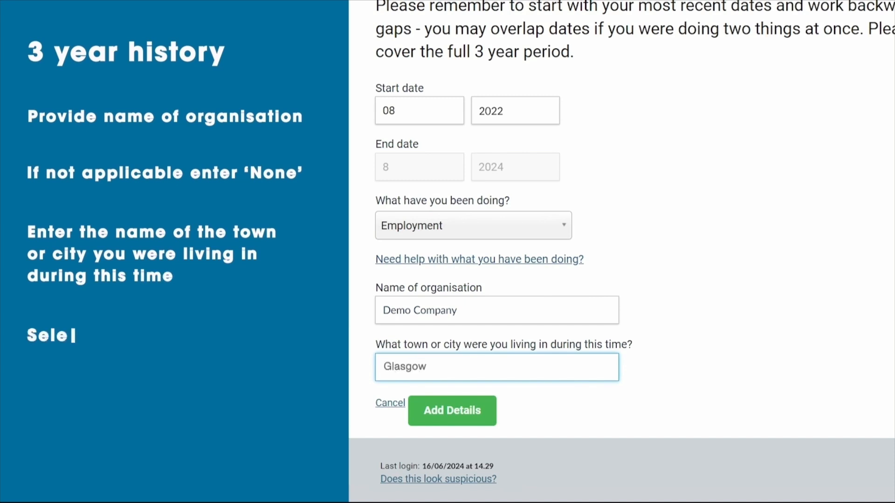
left_click(444, 414)
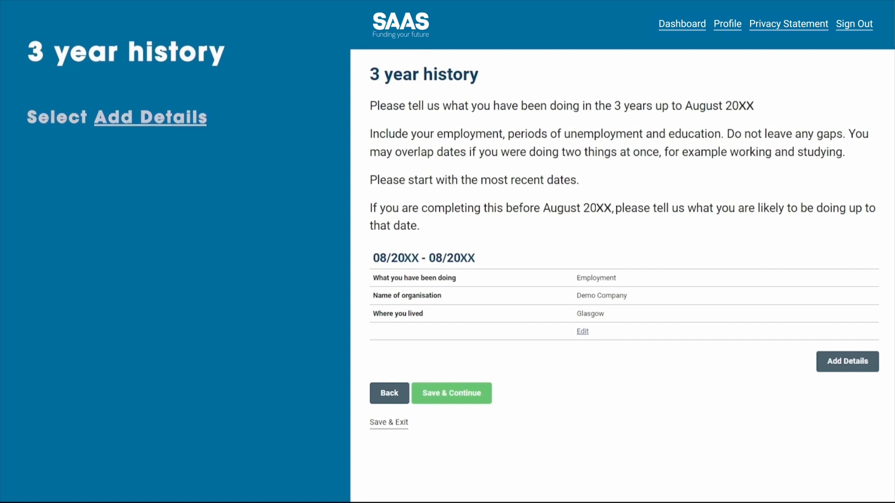
left_click(456, 393)
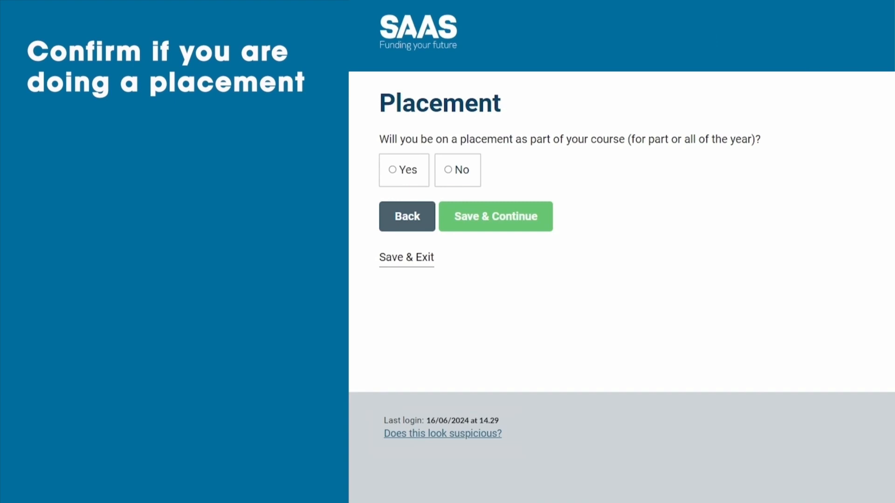
View the placement questions shown for Yes, and answer No to being on a placement as part of the course
left_click(393, 170)
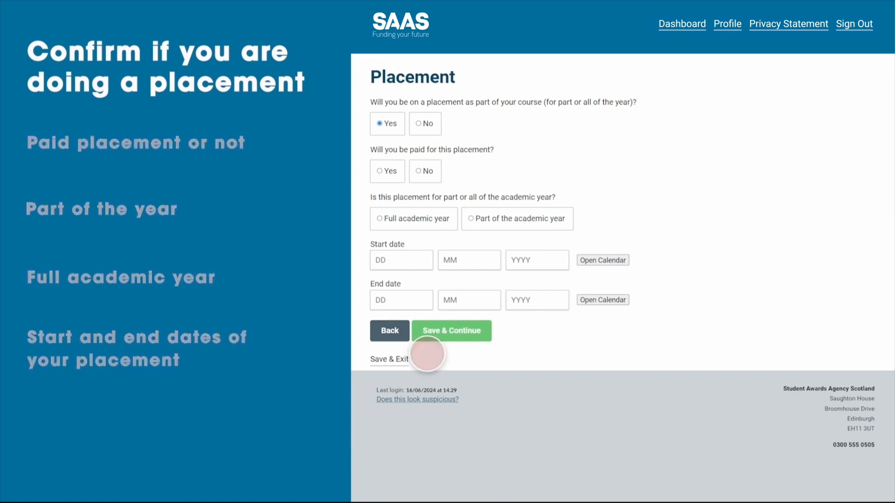
left_click(424, 124)
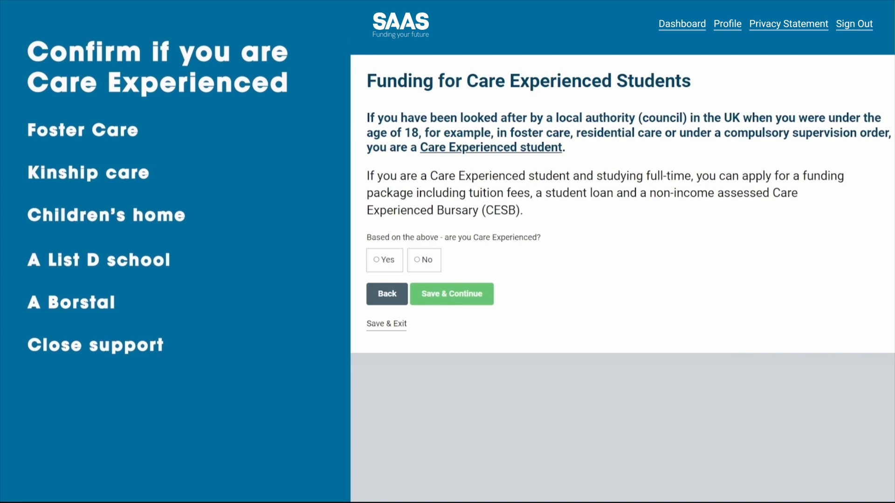
Review the care types listed under Yes, answer No to being Care Experienced, and save the page
left_click(376, 260)
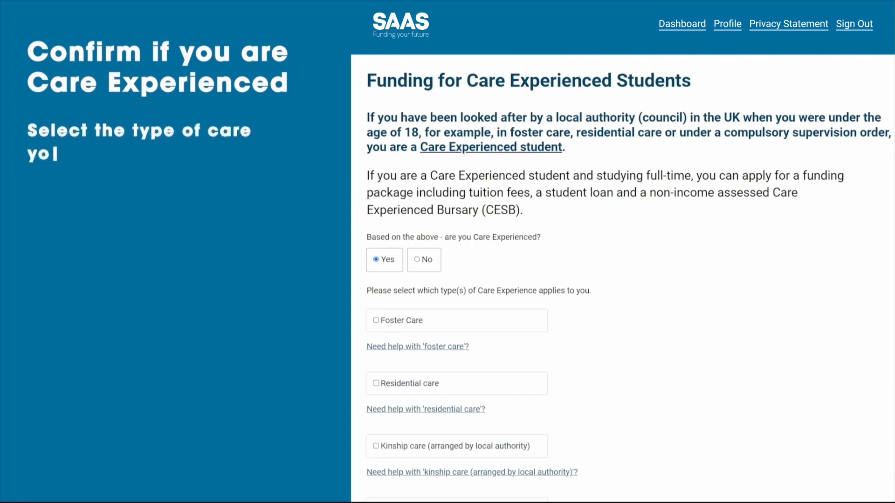
scroll(783, 390, "down", 3)
scroll(779, 239, "down", 1)
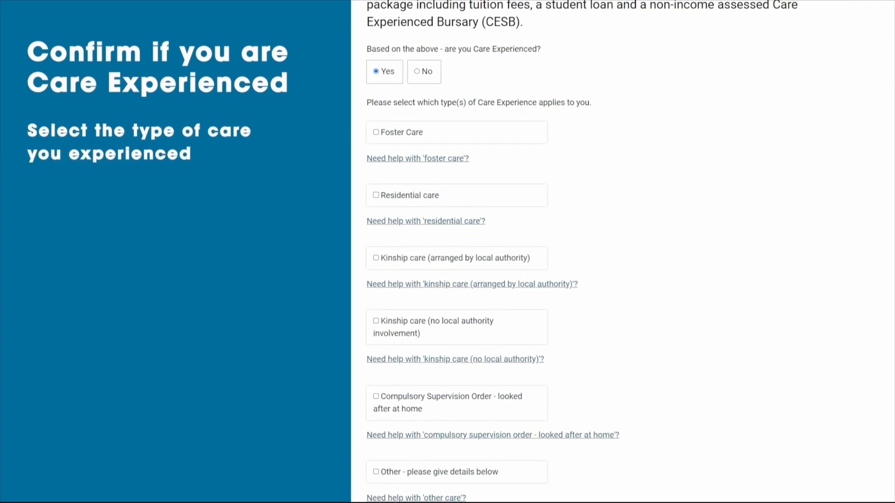
scroll(583, 252, "down", 4)
scroll(582, 252, "down", 2)
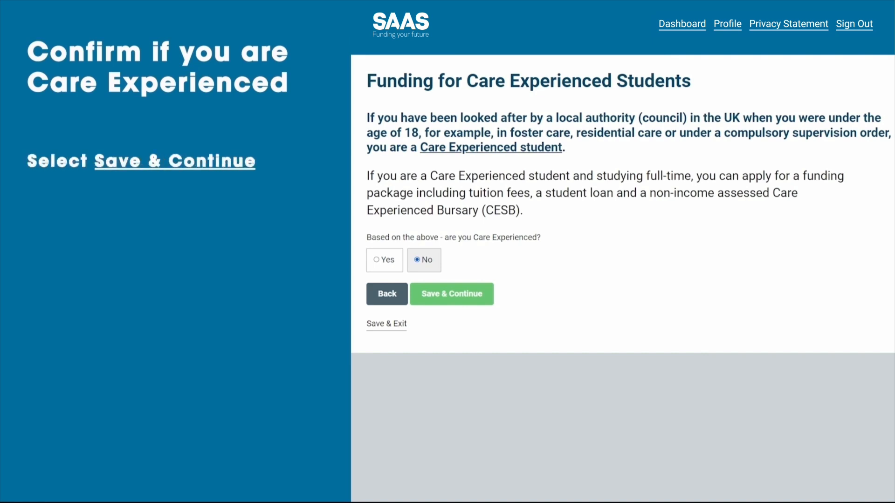
left_click(449, 294)
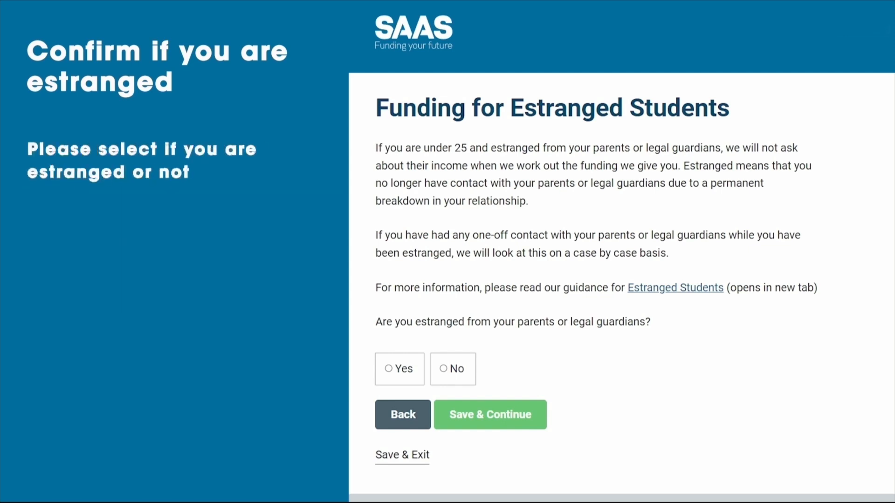
Check the Yes option for estrangement, answer No to being estranged from parents or legal guardians, and save the page
left_click(388, 369)
left_click(672, 457)
left_click(682, 499)
left_click(444, 369)
left_click(804, 481)
left_click(485, 420)
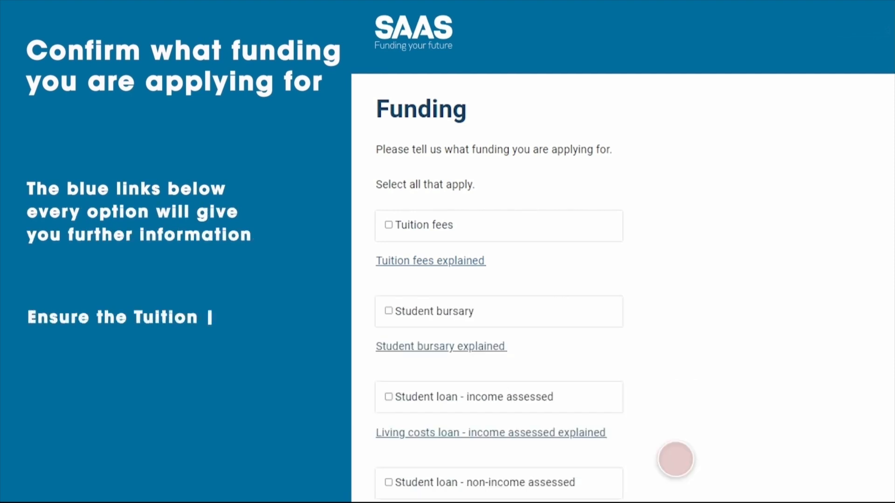
Select Tuition fees and Student loan - non-income assessed as the funding to apply for, and save the funding page
left_click(389, 224)
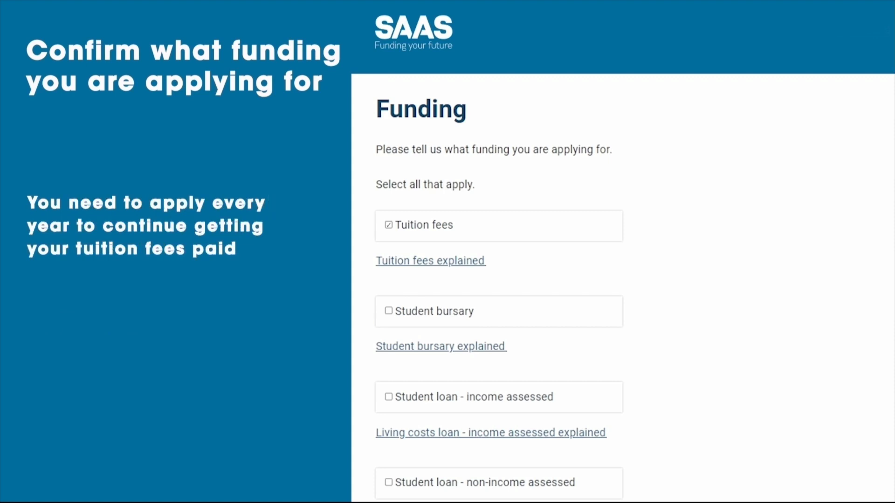
scroll(717, 330, "down", 5)
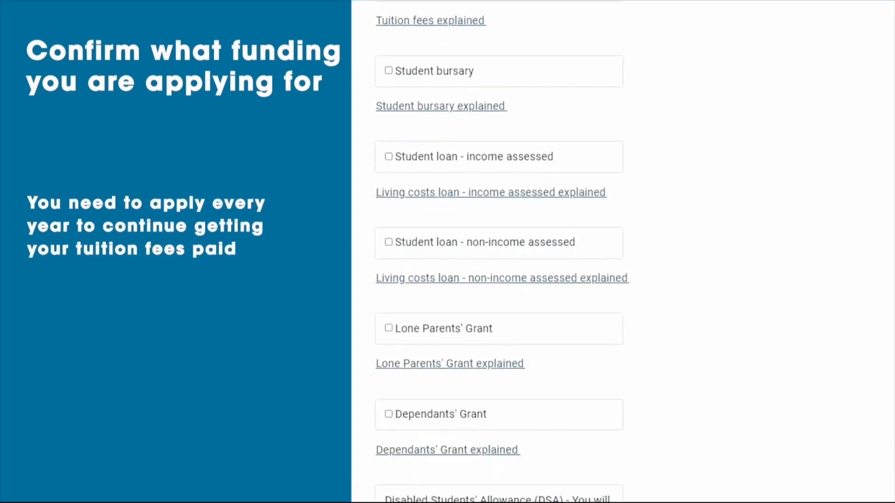
left_click(448, 105)
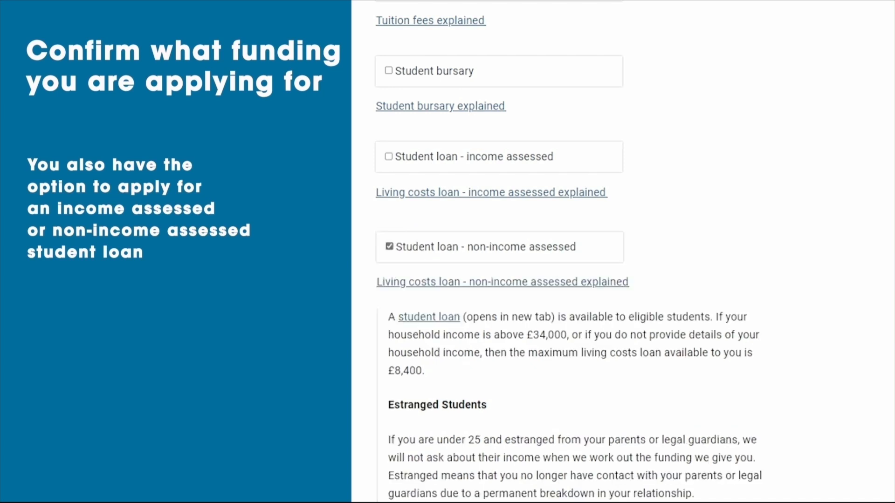
left_click_drag(765, 267, 765, 96)
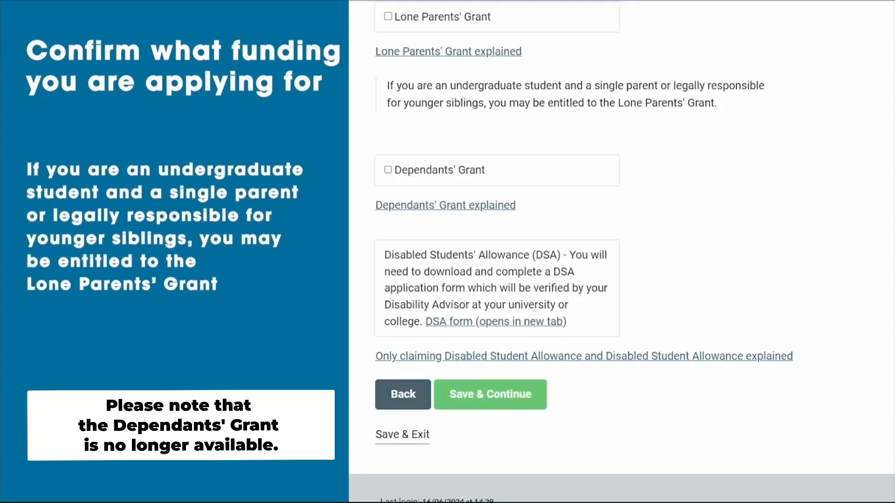
scroll(766, 235, "down", 1)
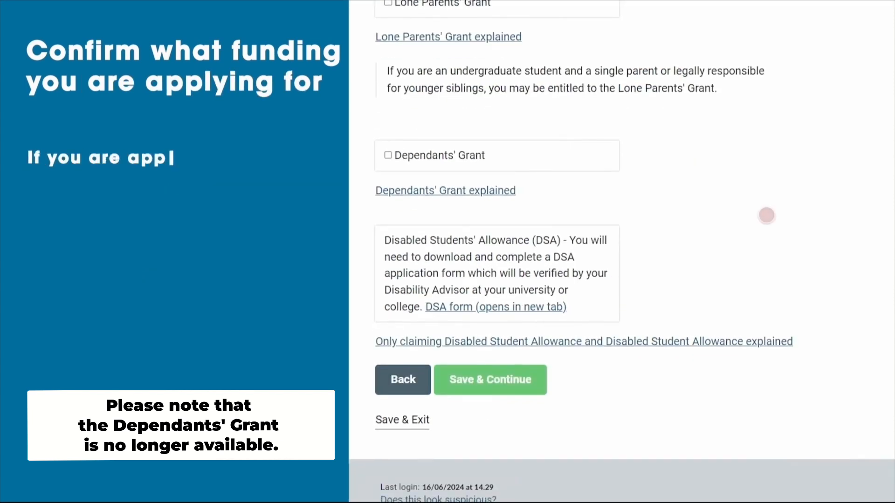
scroll(766, 179, "down", 1)
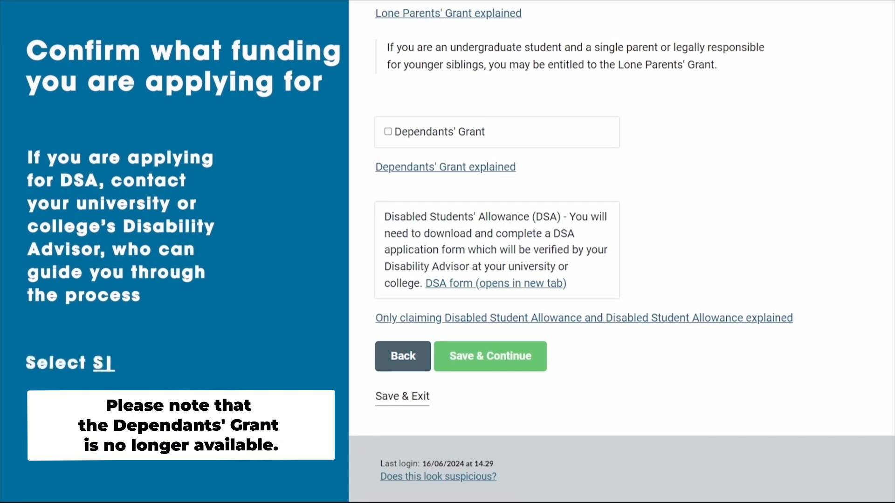
left_click(485, 358)
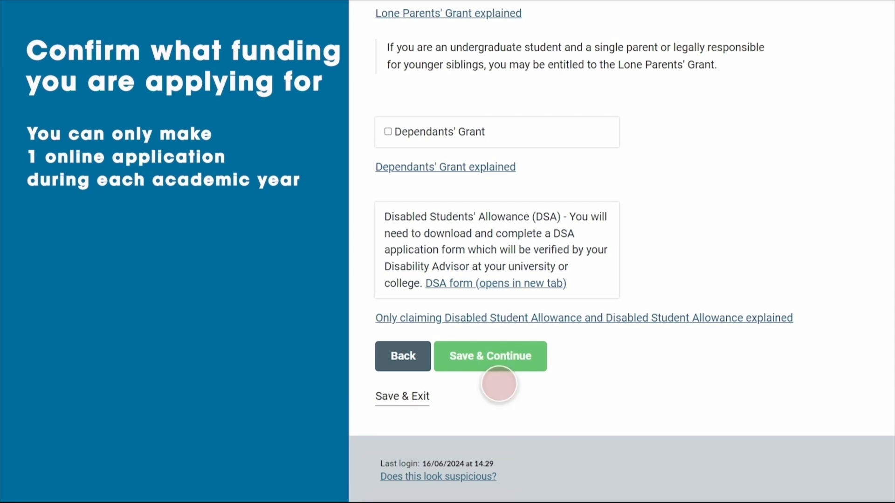
left_click(490, 366)
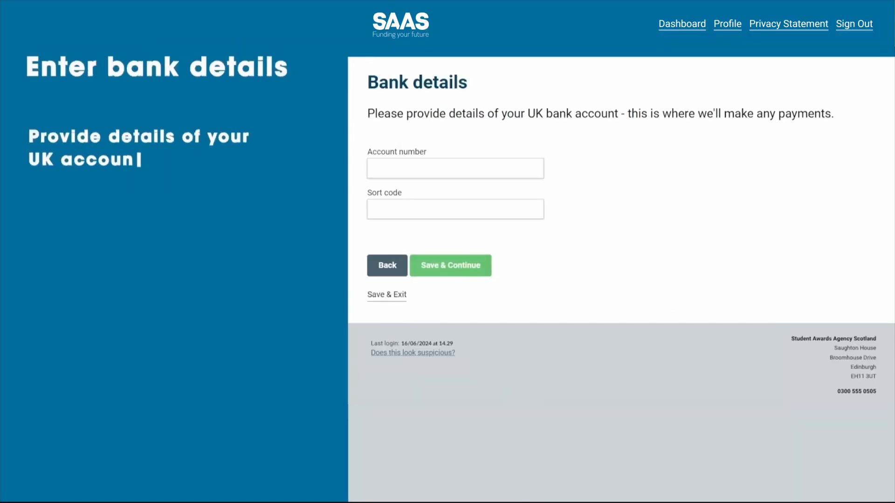
Enter the UK bank account number and sort code in the bank details
left_click(377, 168)
type("xxxxxxxx")
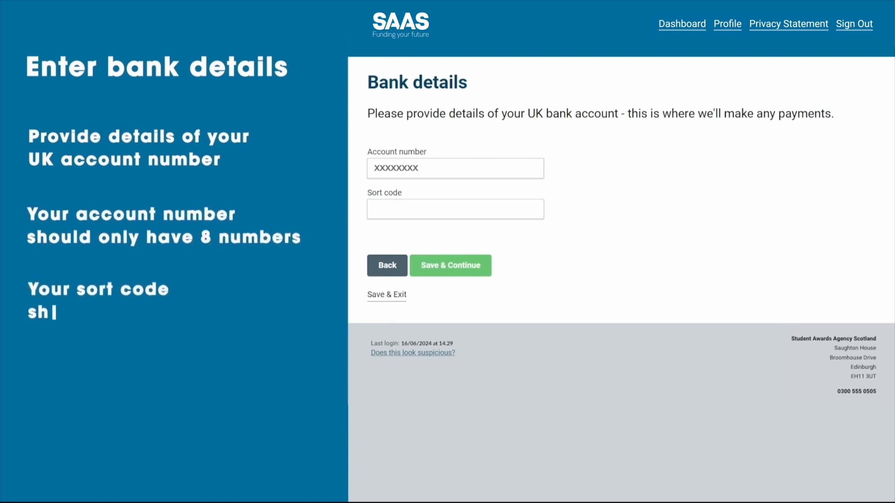
left_click(455, 209)
type("XXXXXX")
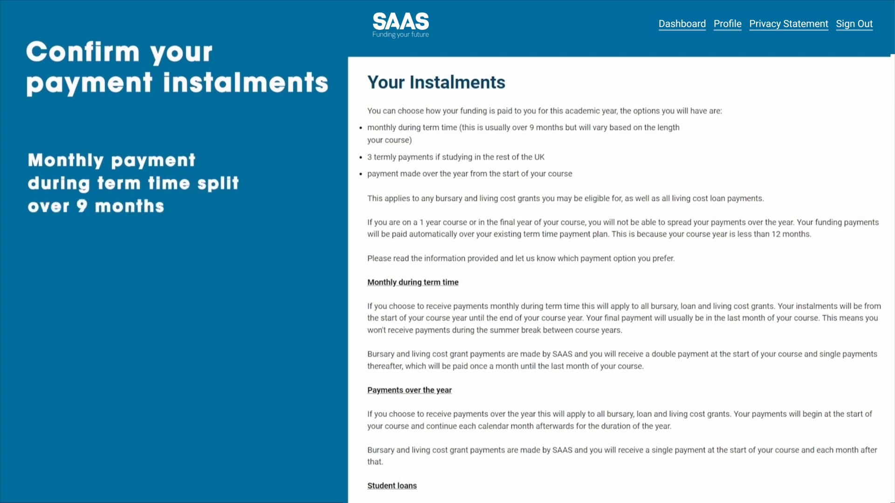
Read the payment options, choose to receive award instalments over 12 months, and save and confirm the choice
scroll(835, 345, "down", 3)
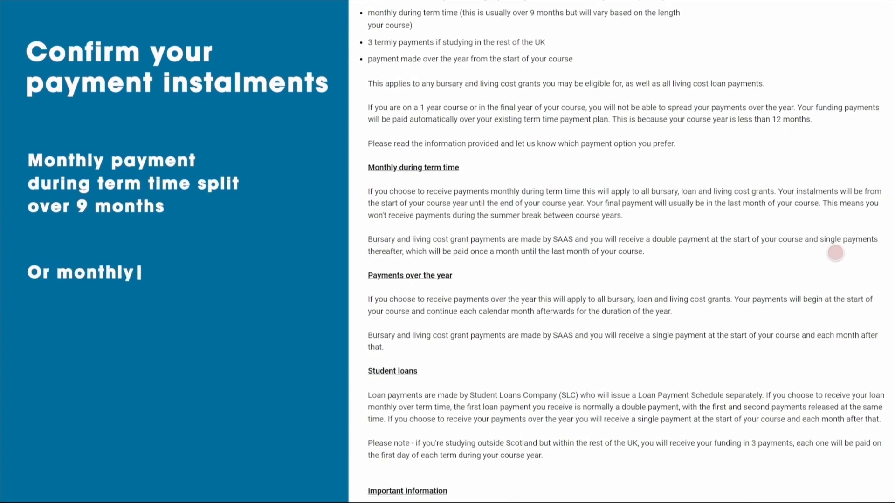
scroll(835, 253, "down", 3)
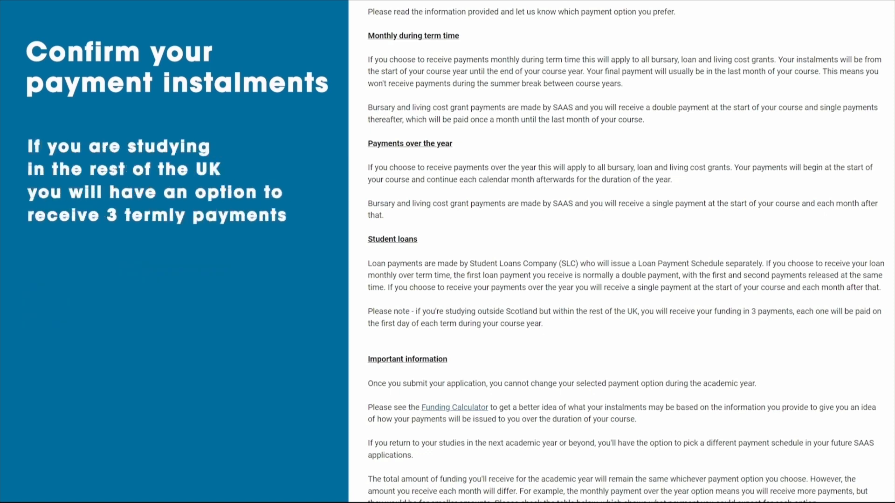
scroll(839, 365, "down", 4)
scroll(834, 120, "down", 5)
scroll(626, 252, "down", 5)
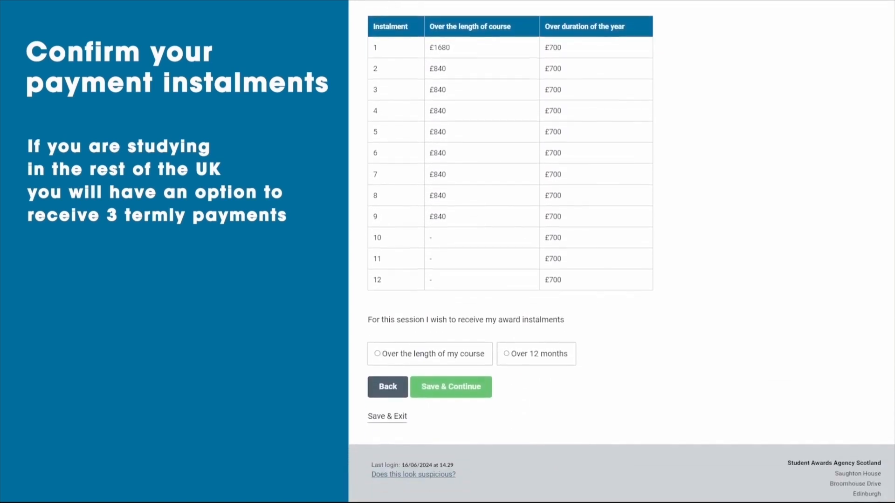
left_click(507, 314)
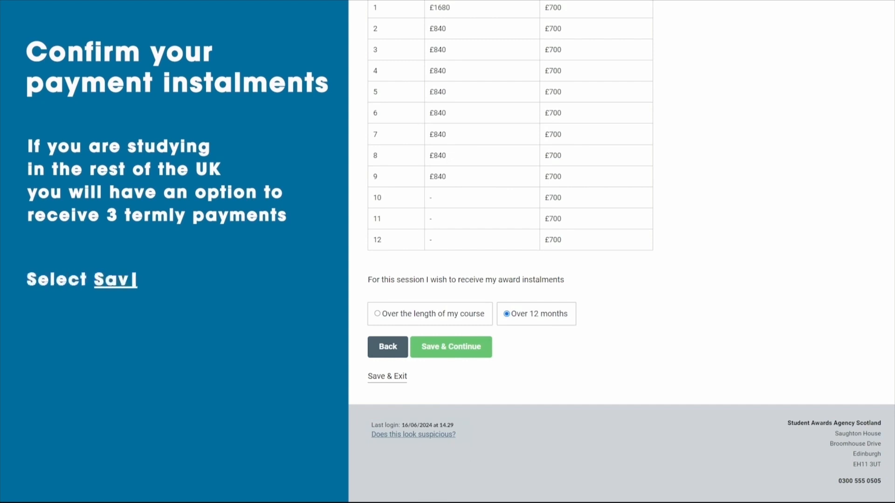
left_click(448, 348)
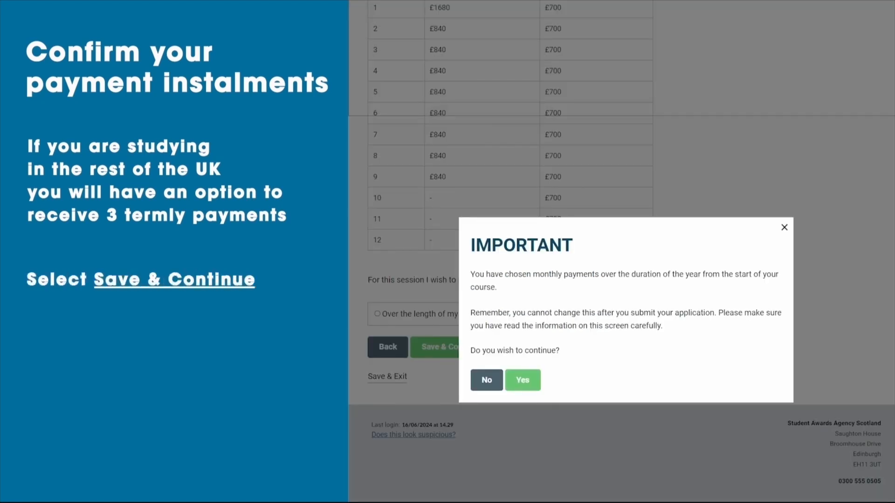
left_click(522, 380)
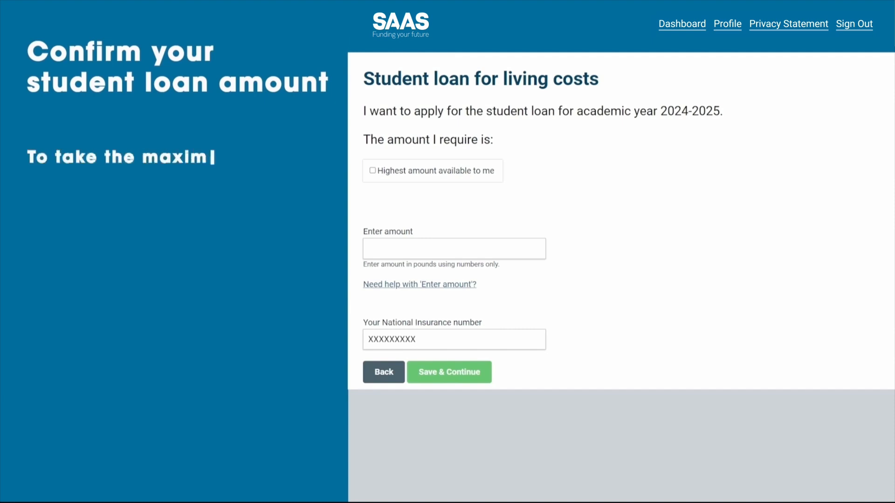
Request the highest amount available for the living costs student loan
left_click(372, 171)
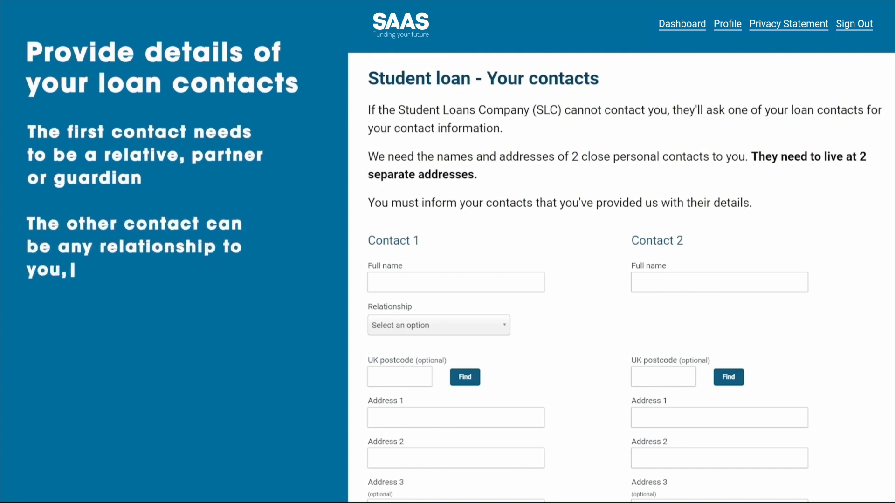
Enter the first loan contact's full name, two address lines and home phone number, and save the contacts page
left_click(374, 282)
type("Adam Smith")
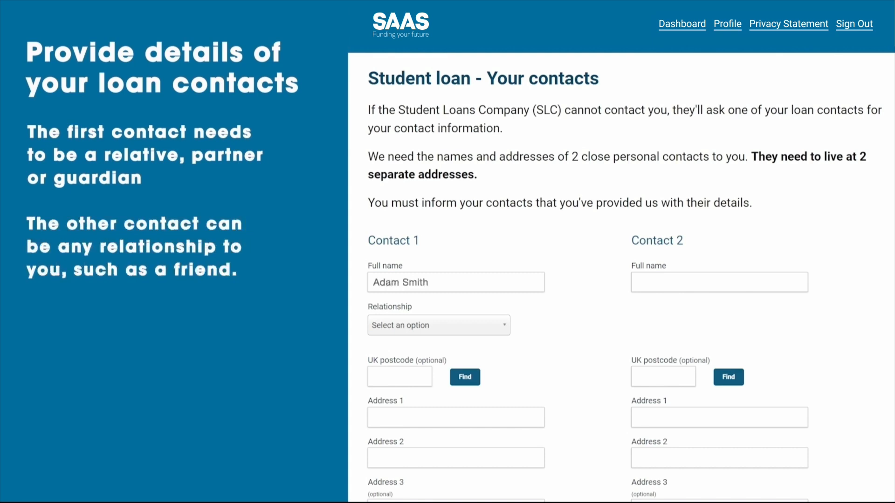
scroll(860, 356, "down", 2)
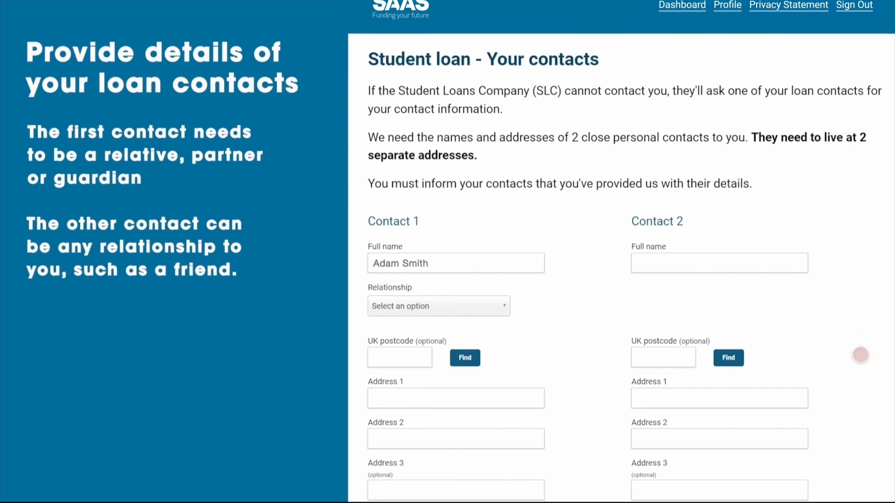
scroll(858, 253, "down", 2)
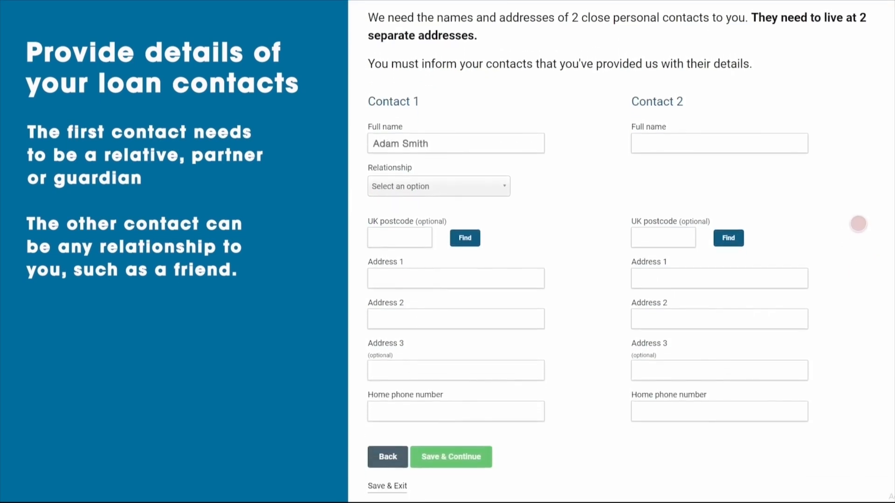
left_click(456, 192)
type("1 Main Street")
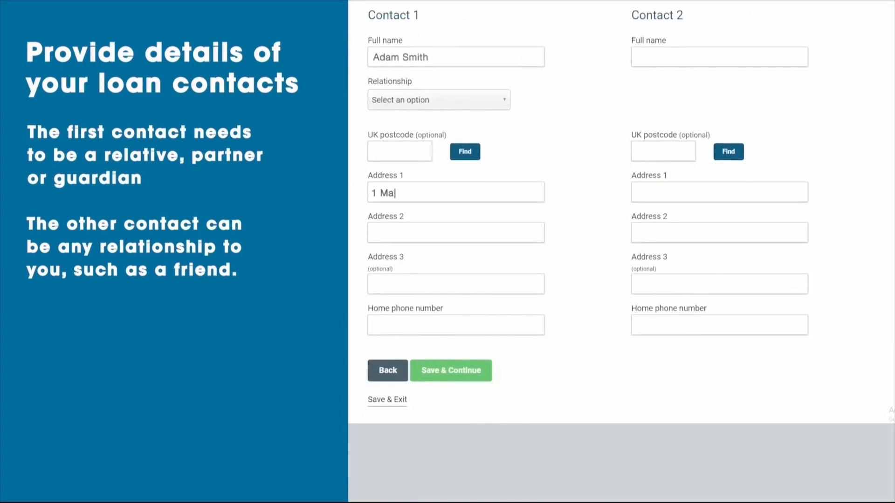
left_click(455, 232)
type("Dingwall")
left_click(456, 324)
type("xxxxxxxxxxx")
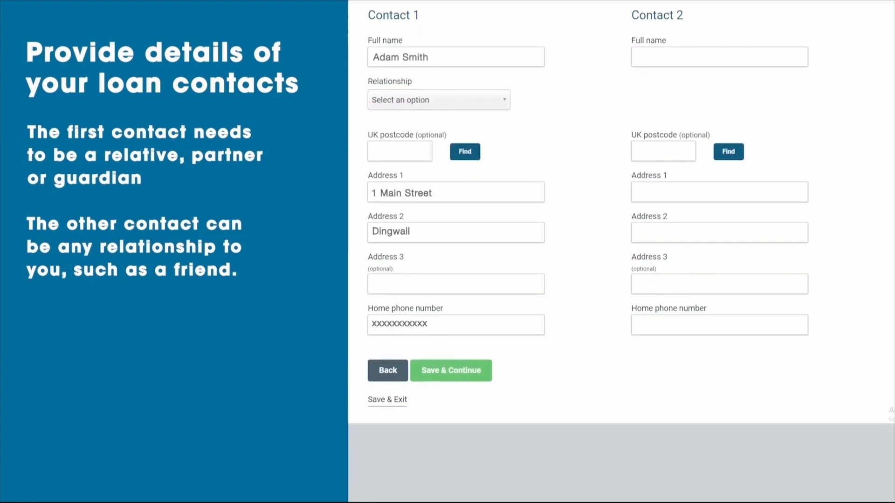
left_click(444, 375)
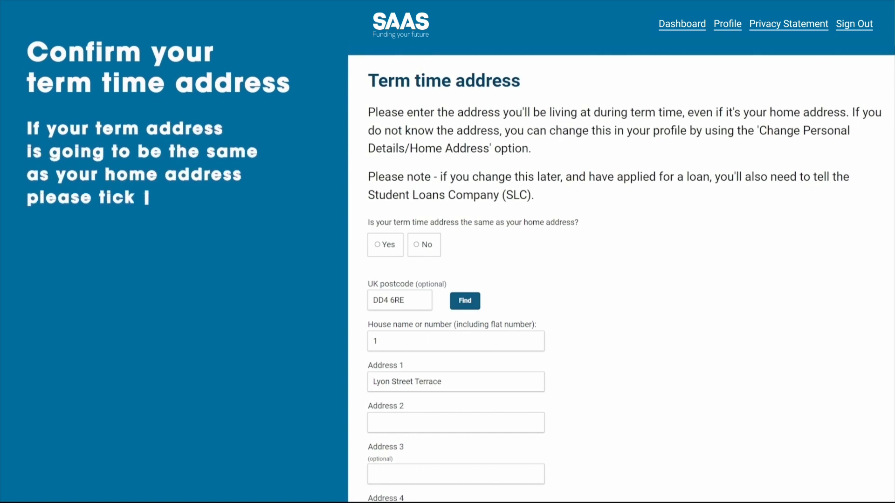
Mark the term time address as the same as the home address
left_click(385, 245)
scroll(600, 306, "down", 2)
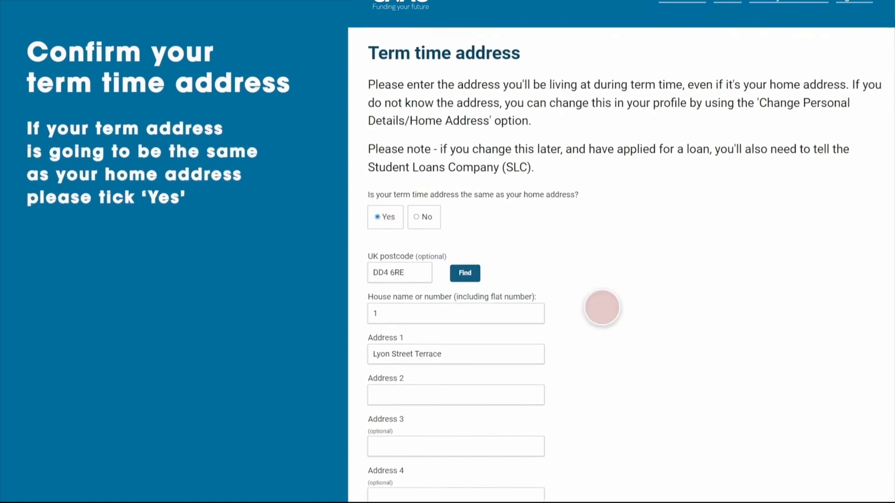
scroll(813, 321, "down", 3)
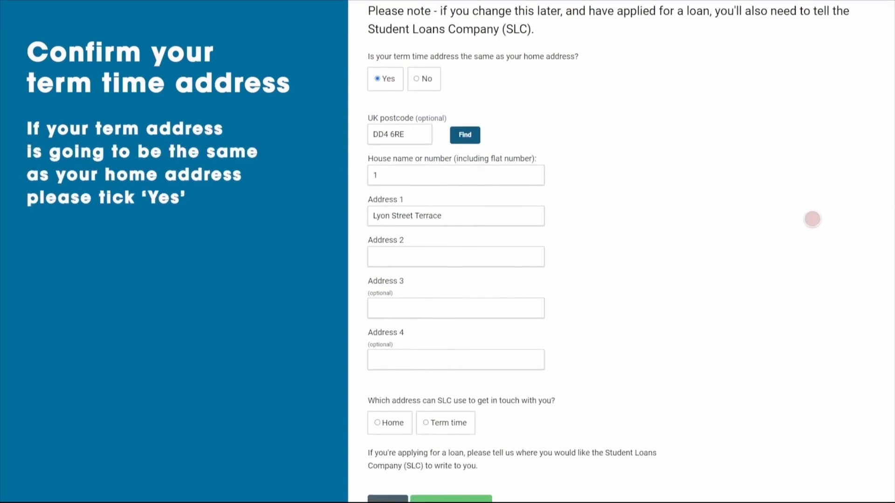
Choose the term time address for correspondence from the Student Loans Company, and save the page
scroll(812, 111, "down", 2)
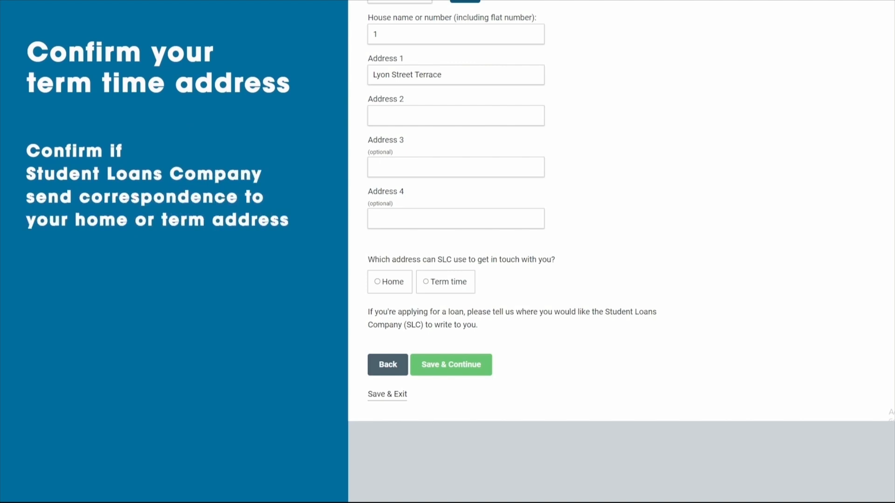
left_click(377, 281)
left_click(426, 281)
left_click(447, 365)
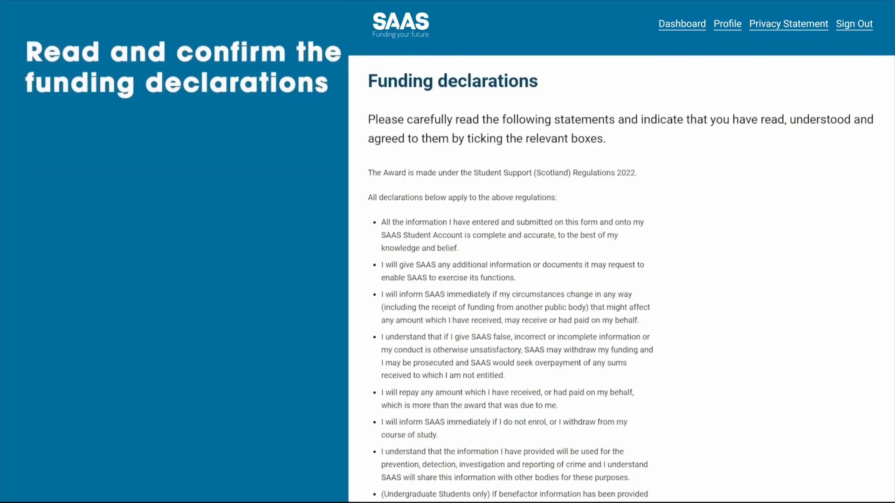
Read the funding declarations, agree to both sets of statements, and save them
scroll(847, 410, "down", 3)
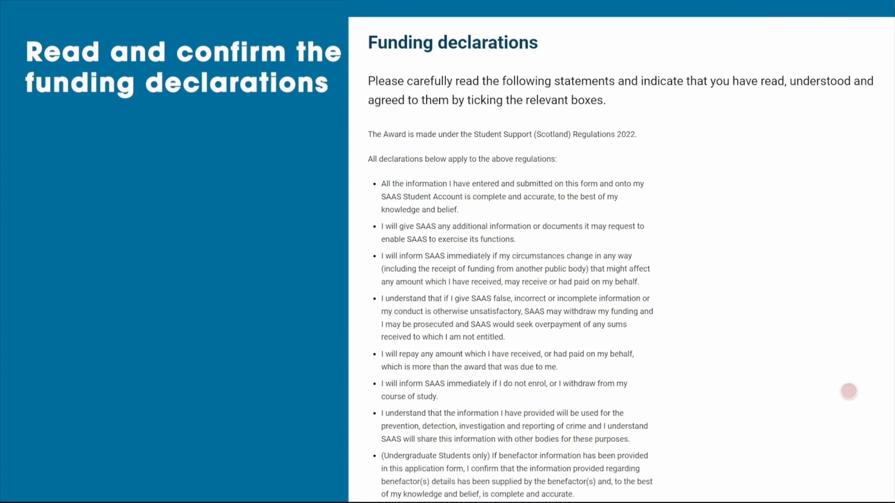
scroll(849, 308, "down", 3)
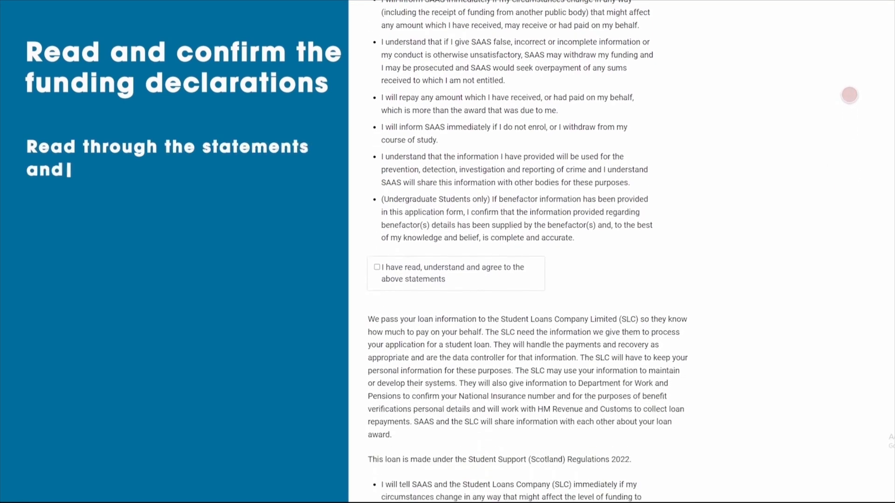
left_click(376, 331)
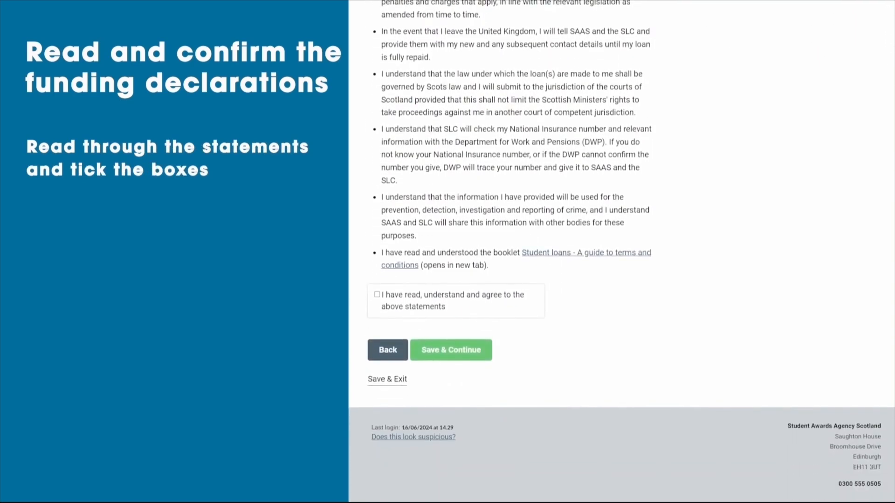
left_click(377, 295)
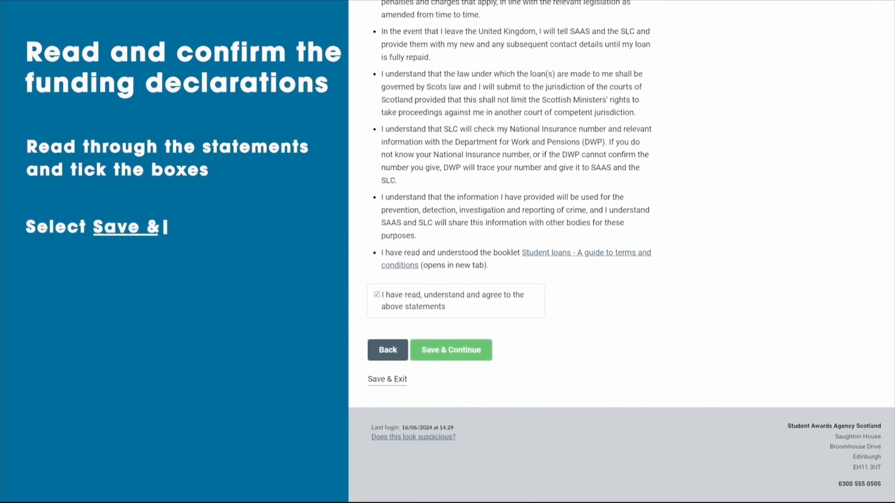
left_click(456, 350)
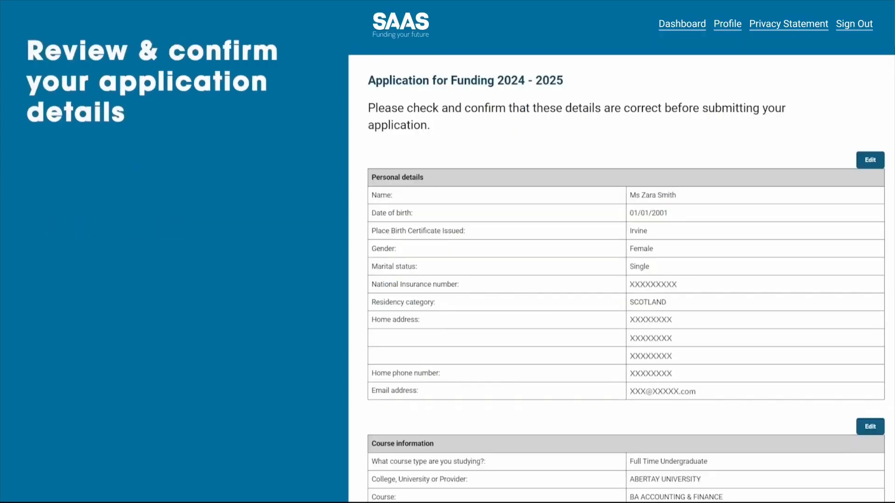
Review the 2024 - 2025 funding application summary, from personal details through the funding declarations to the privacy statement
scroll(807, 400, "down", 7)
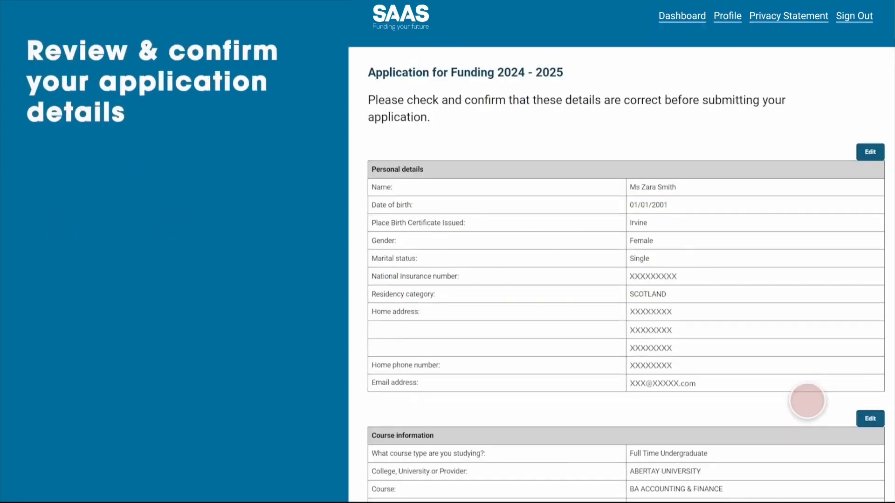
scroll(811, 9, "down", 3)
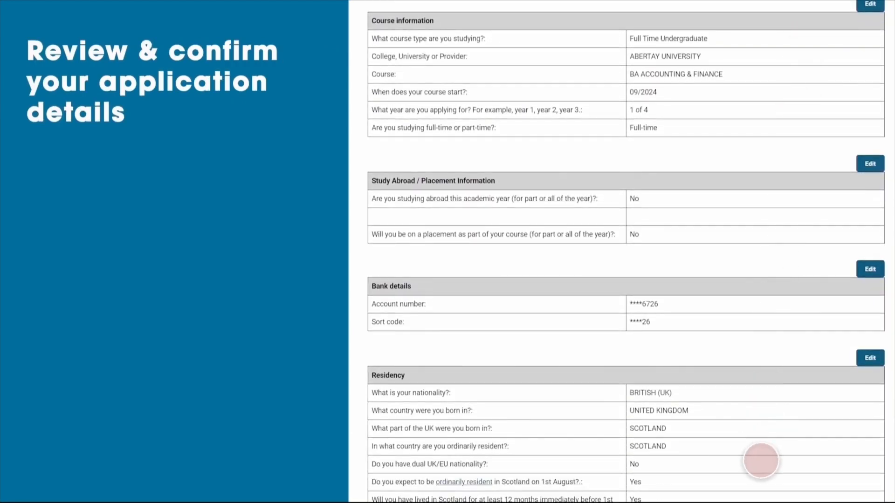
scroll(809, 386, "down", 3)
scroll(812, 264, "down", 10)
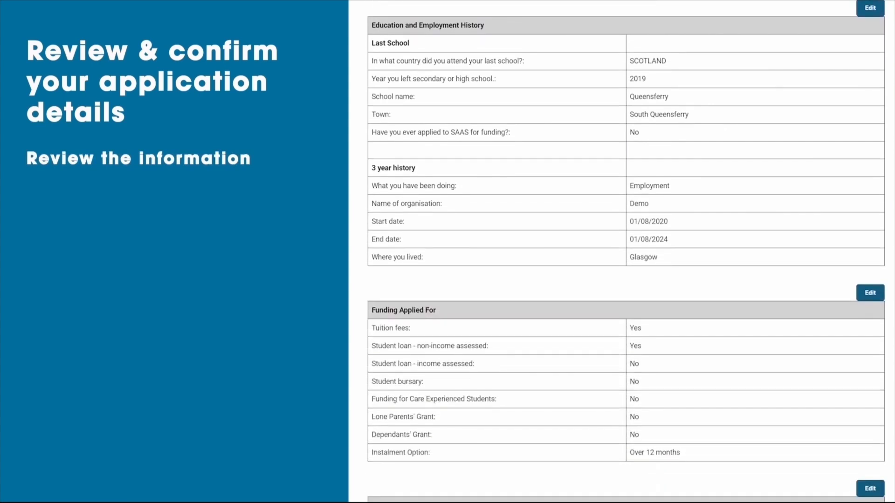
left_click_drag(811, 452, 811, 1)
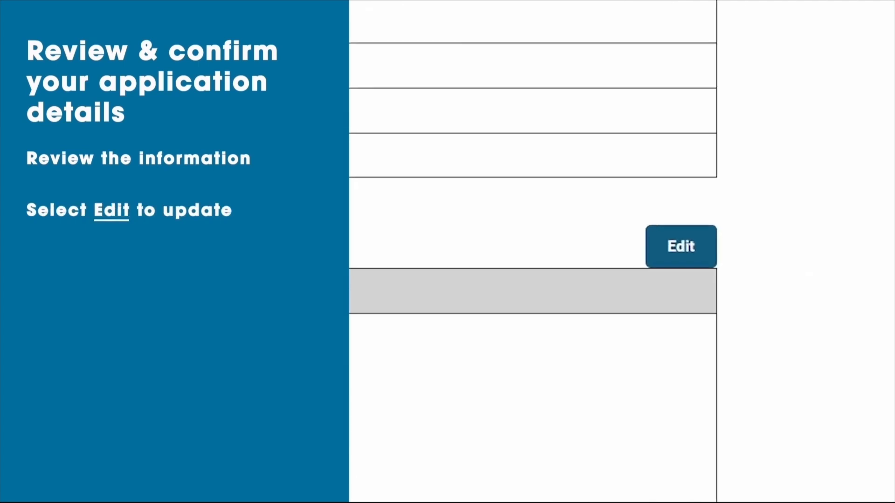
scroll(625, 252, "down", 9)
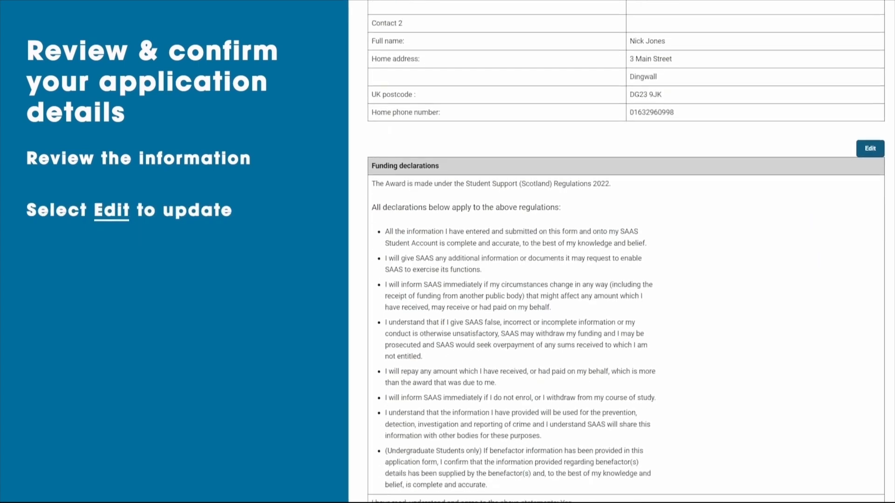
scroll(625, 252, "down", 20)
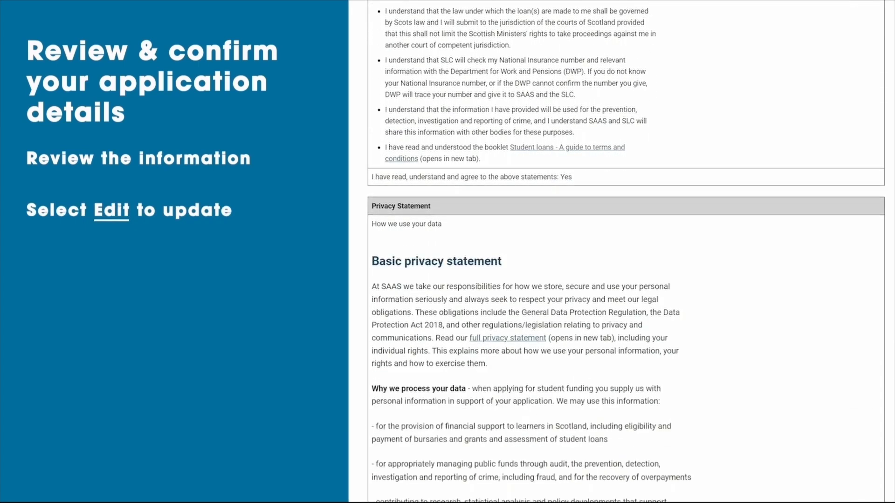
scroll(624, 252, "down", 18)
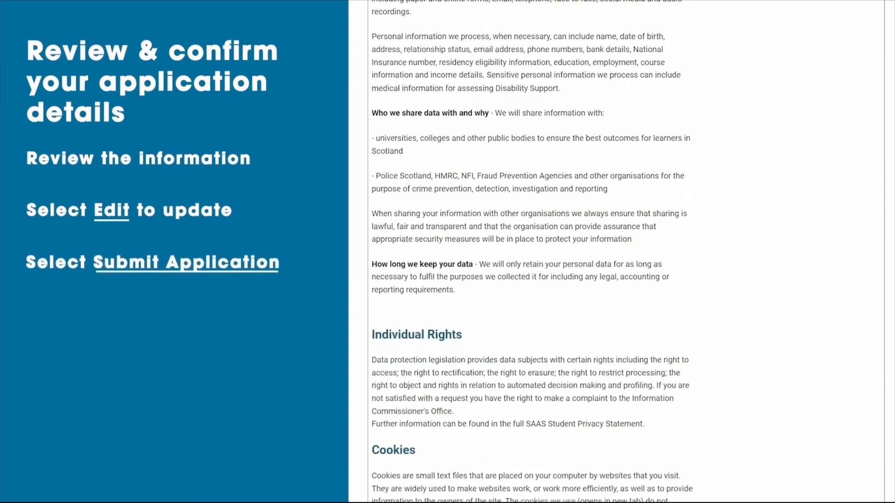
scroll(625, 251, "down", 8)
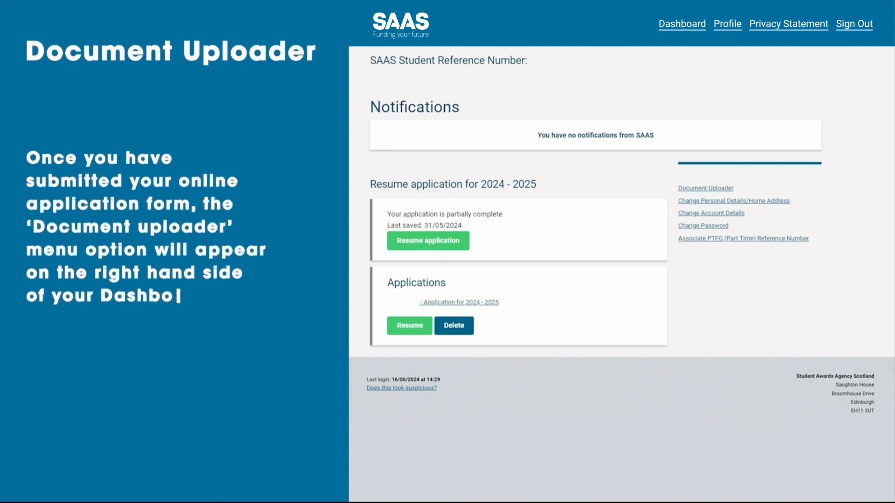
Open the Document Uploader and submit the uploaded JPG documents with the additional information "My comment"
left_click(706, 189)
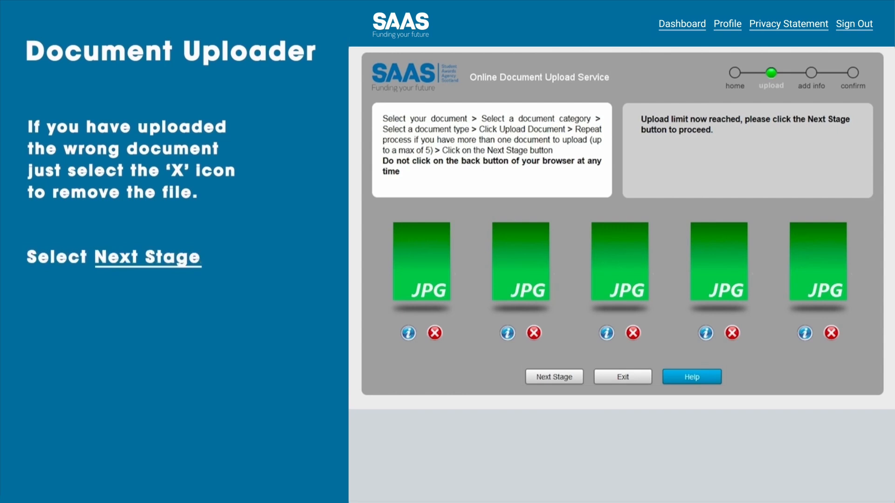
left_click(555, 377)
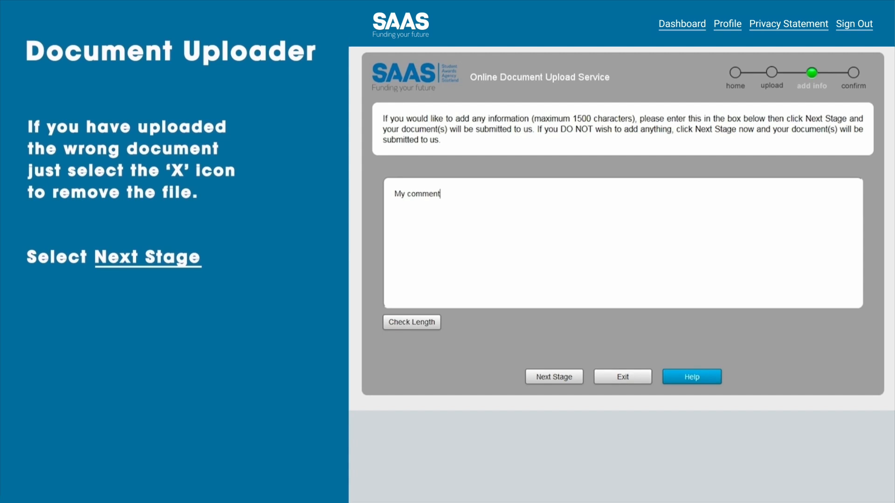
left_click(553, 376)
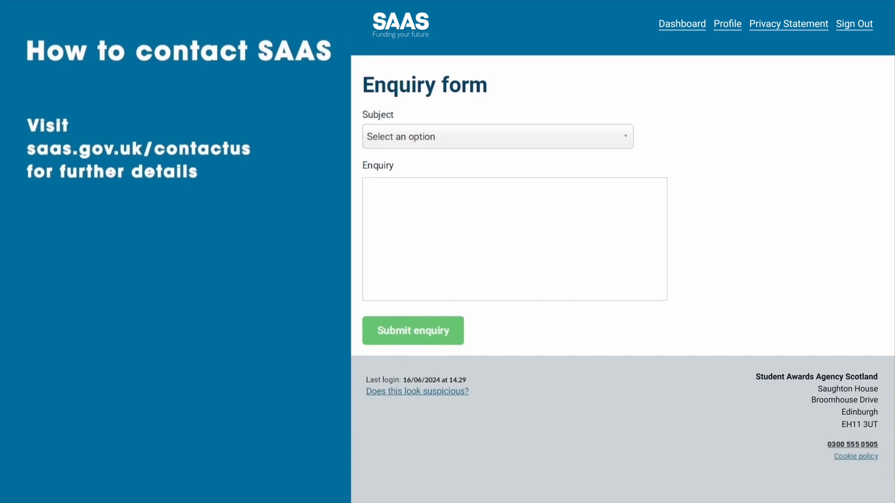
Submit the enquiry form and continue past the enquiry guidance page
left_click(418, 331)
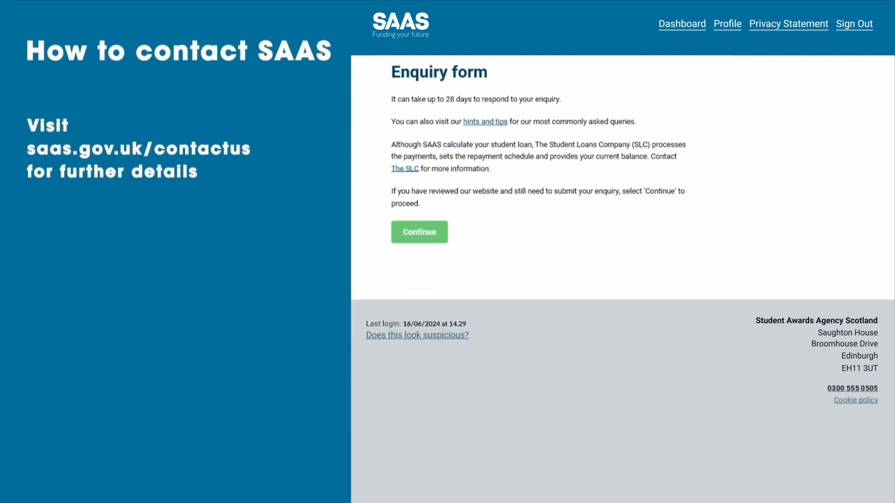
left_click(418, 236)
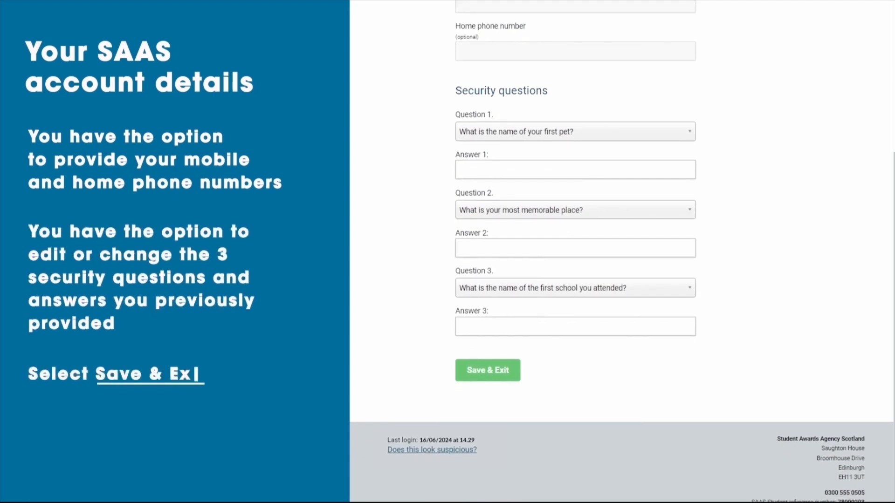
Save the account's phone number and security question details and exit the page
left_click(488, 371)
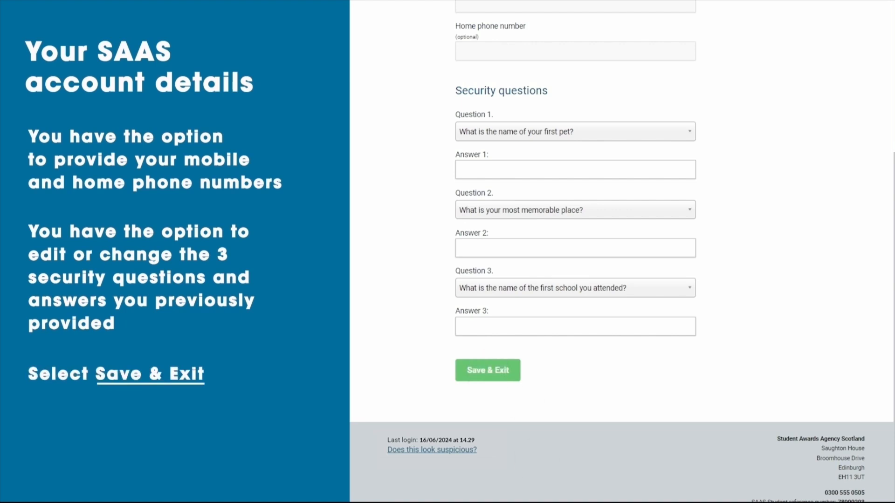